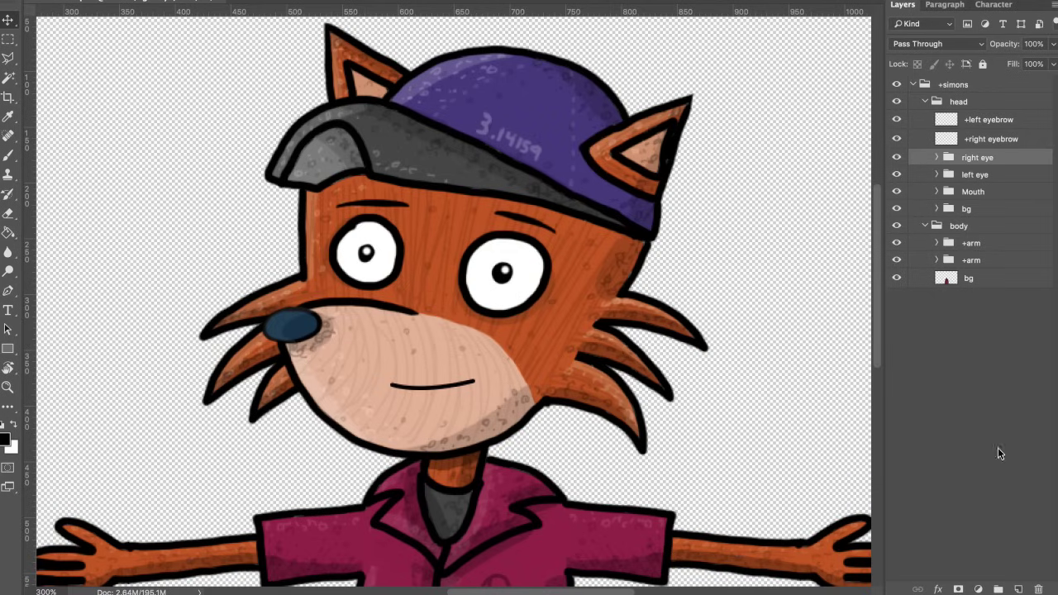
Brush black glasses over both eyes on a new head-group layer named 'glasses'
click(1018, 590)
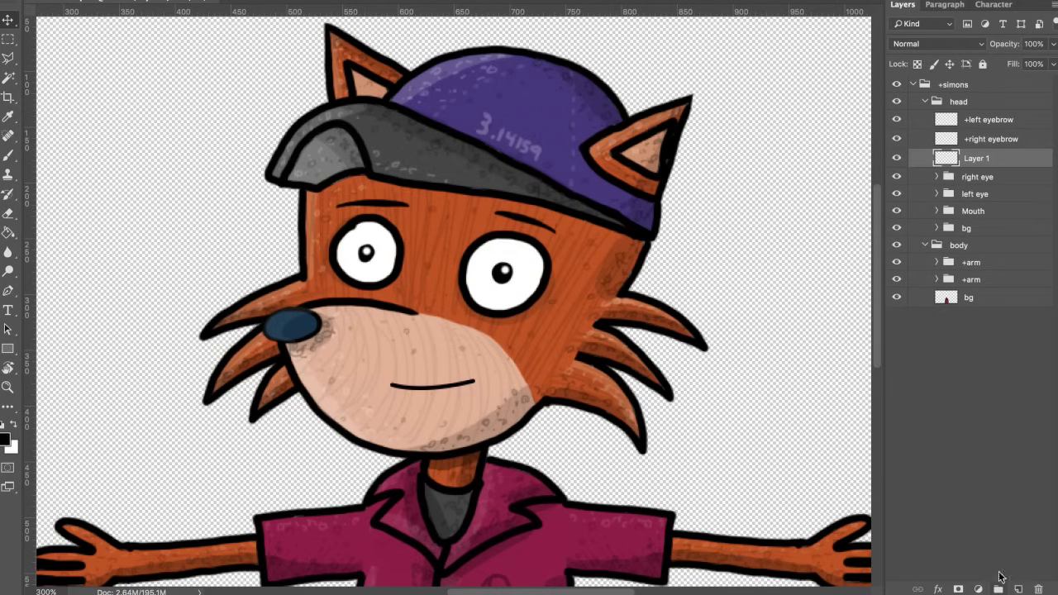
key(b)
drag(314, 217, 579, 276)
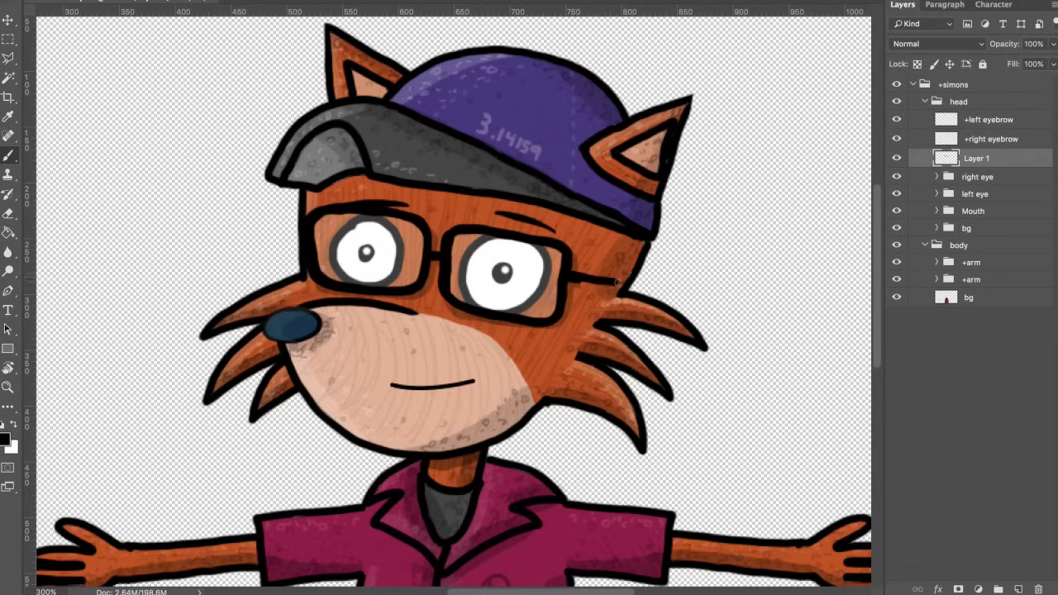
double_click(976, 158)
text(glasse)
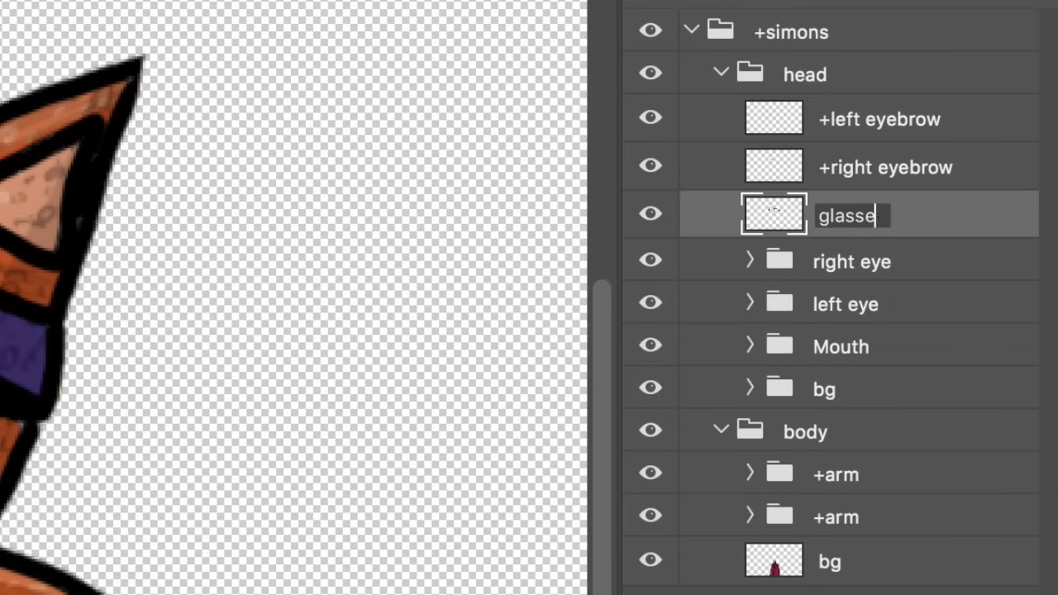
text(s)
key(Return)
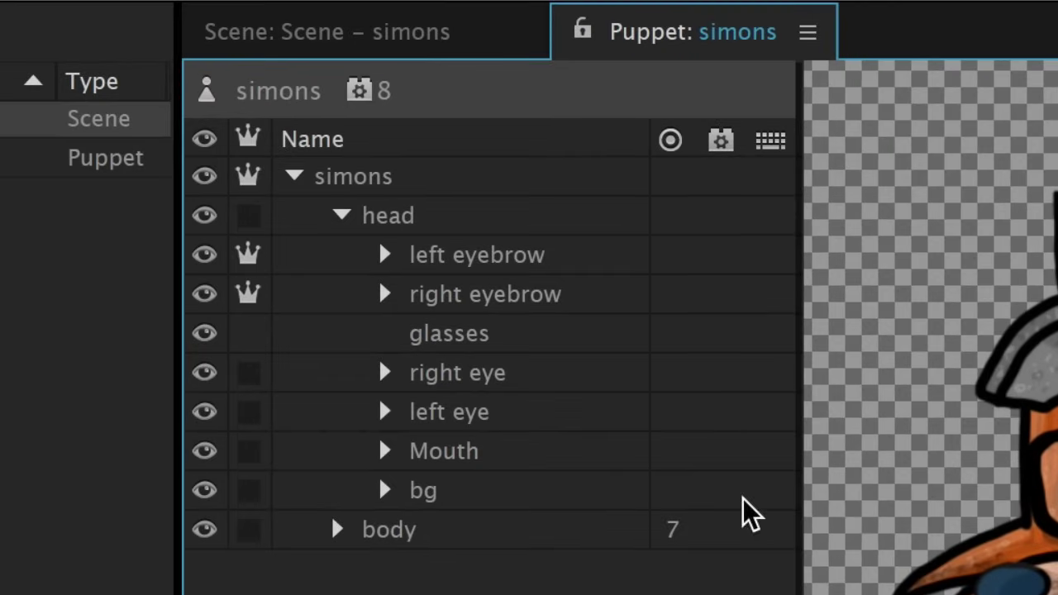
Give the glasses layer a G trigger and open the 'Scene – simons' scene
click(783, 342)
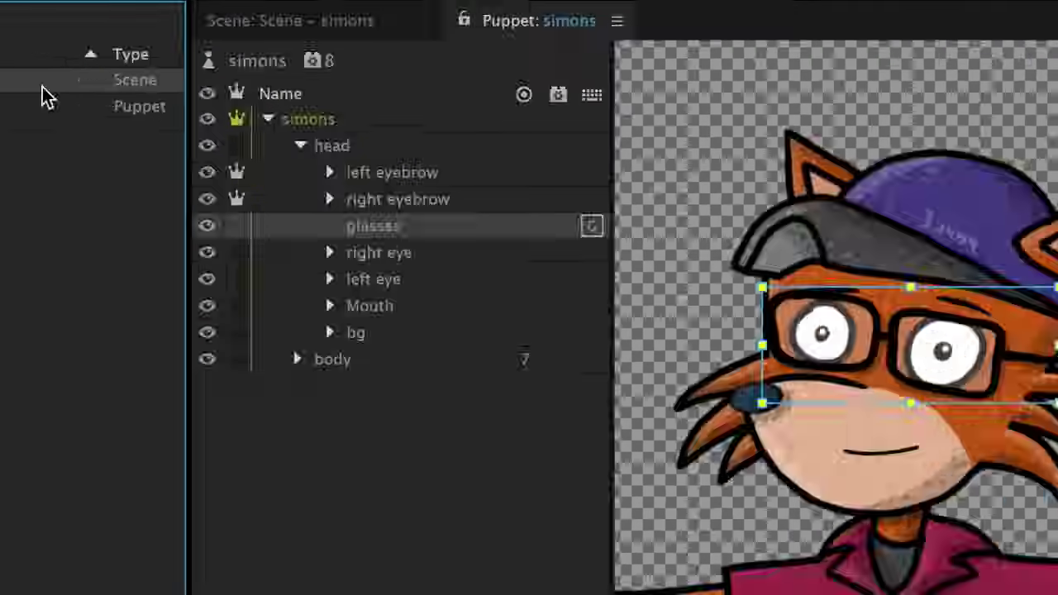
double_click(41, 84)
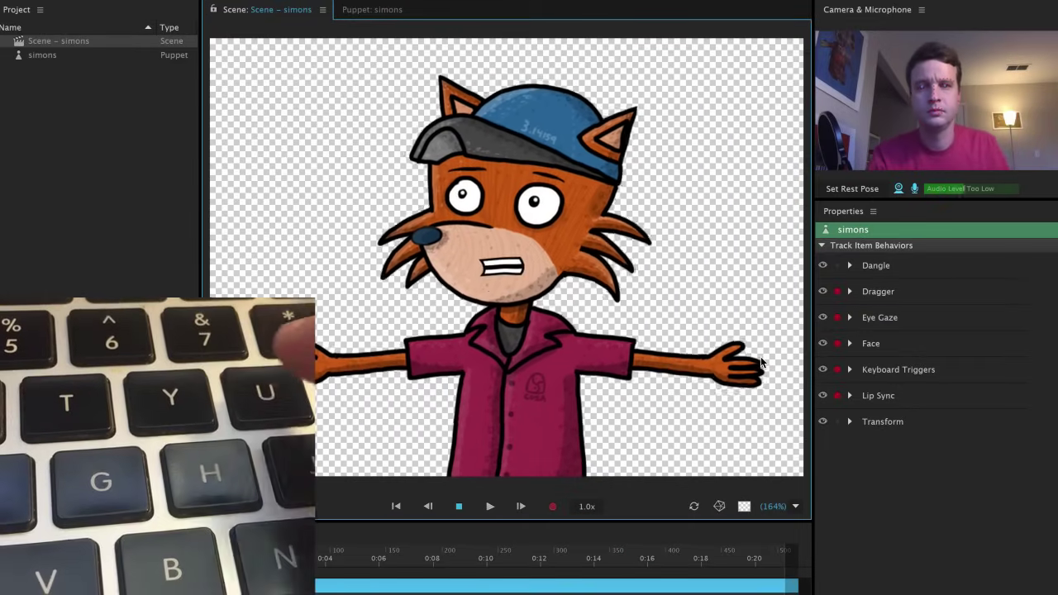
Test the glasses trigger in the live scene so the fox wears them
key(y)
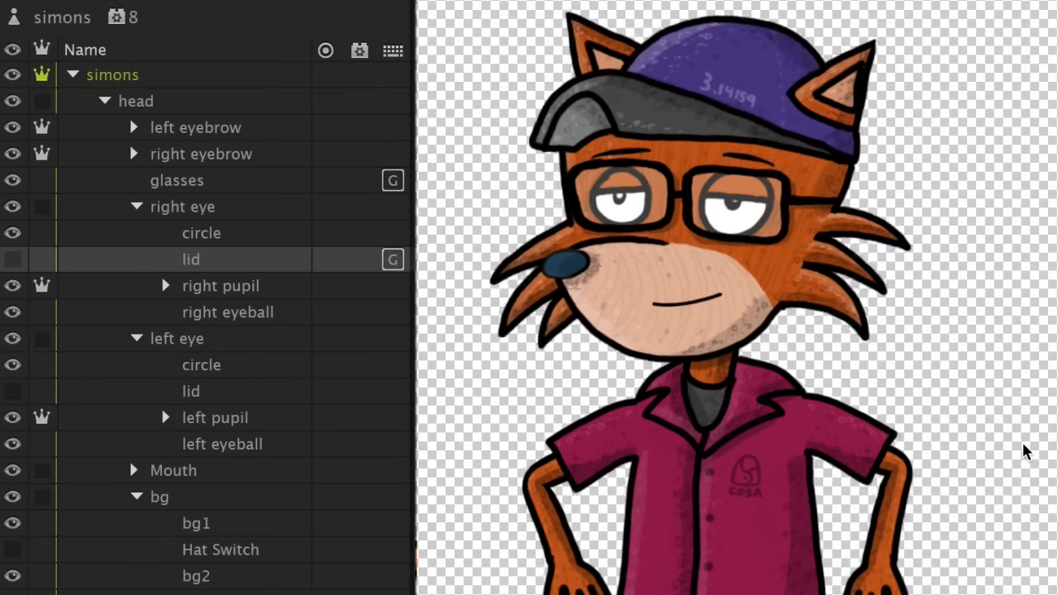
Add trigger keys to the left eye lid and Hat Switch layers
click(390, 392)
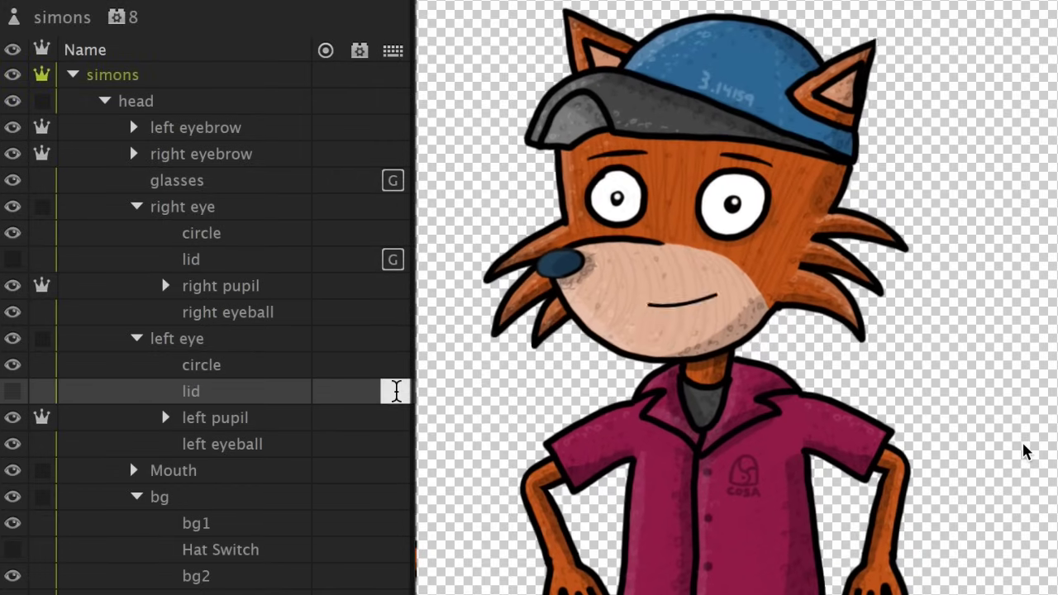
click(394, 391)
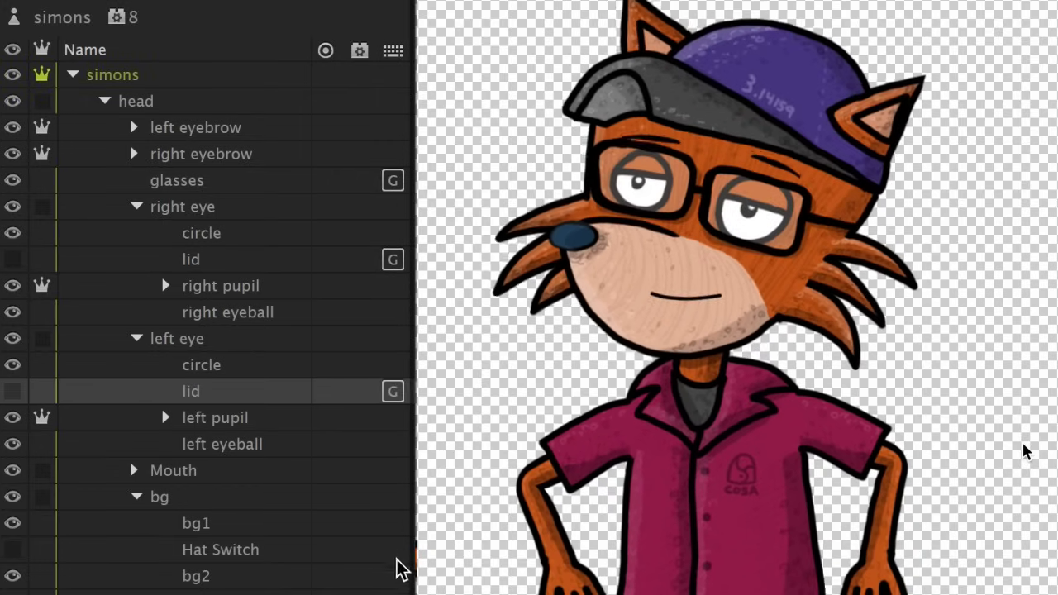
click(394, 549)
Reassign both right and left eyelid triggers to H, then pick the Hat Switch trigger
click(394, 260)
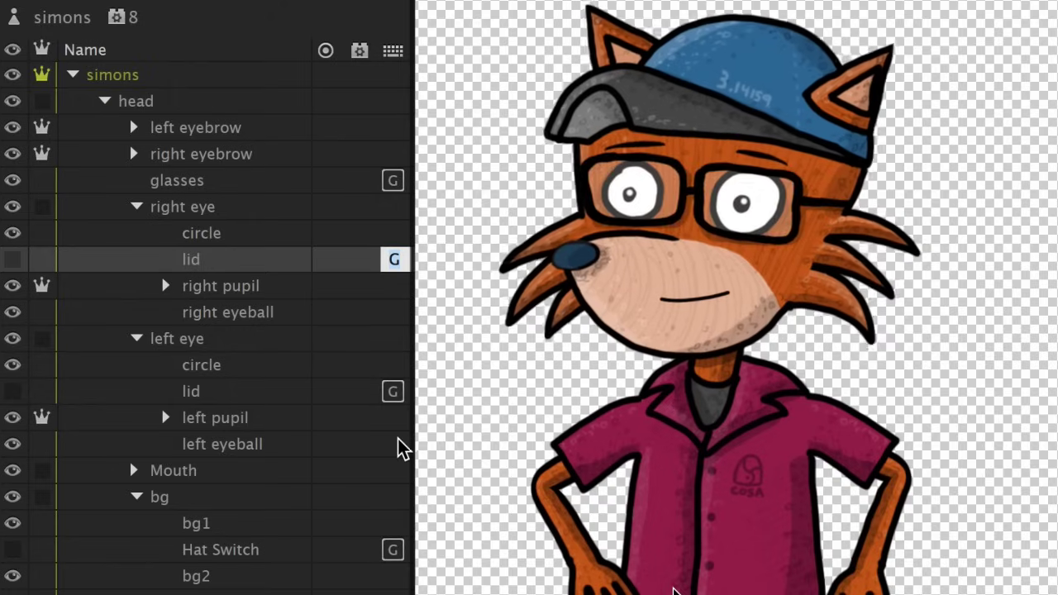
key(h)
click(394, 391)
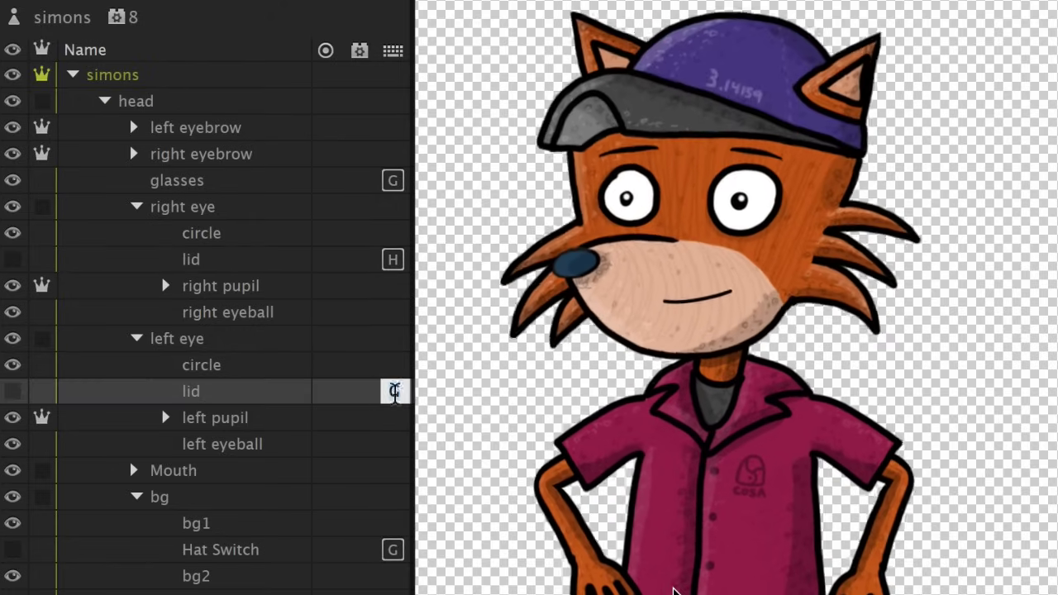
key(h)
click(394, 550)
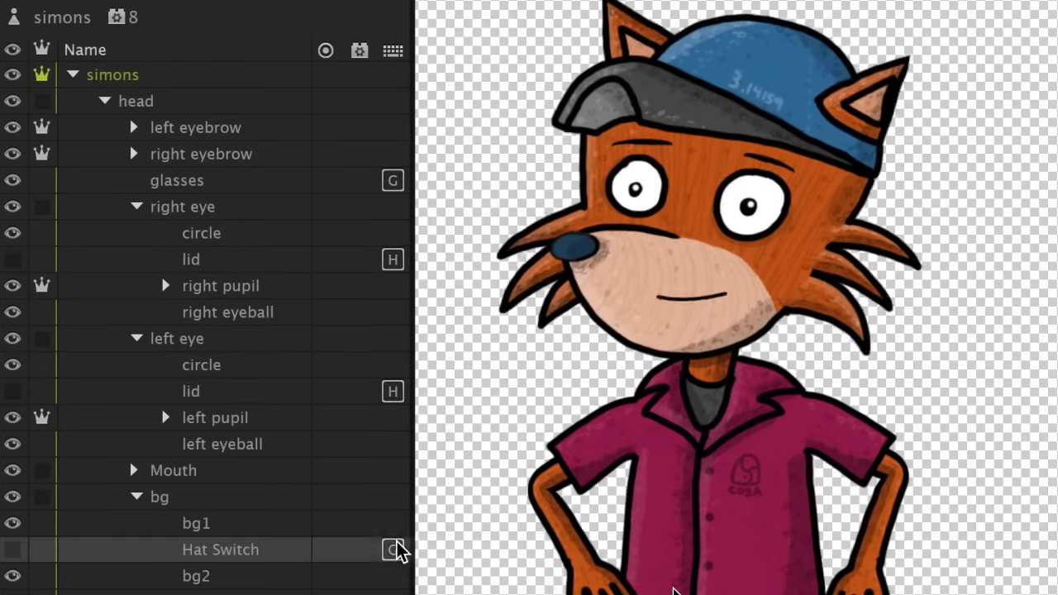
Set Hat Switch's trigger to D, then change the glasses trigger to 5 with Latch on
key(d)
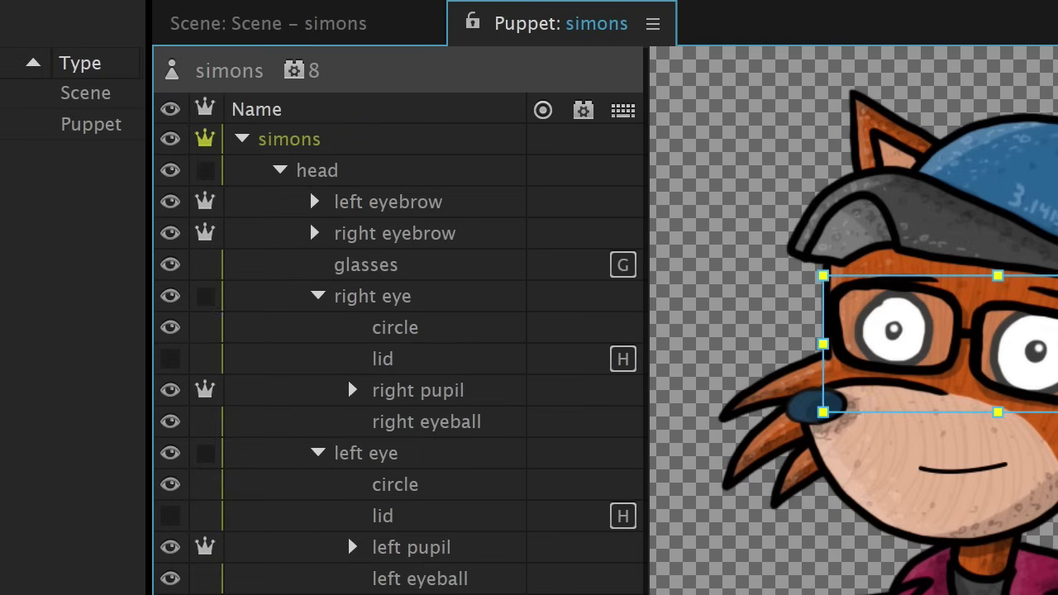
key(Escape)
click(504, 274)
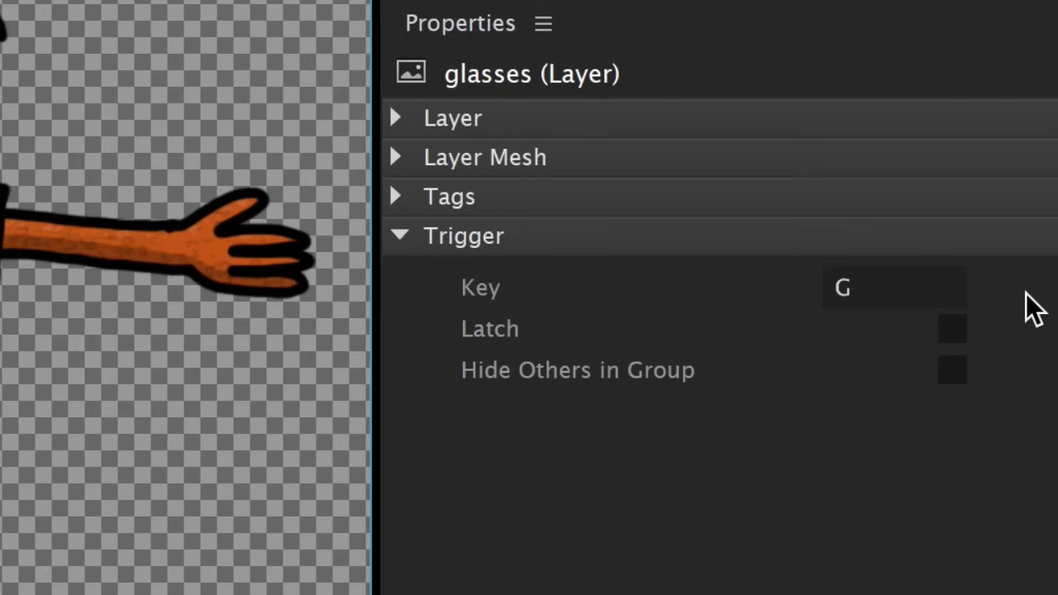
click(901, 288)
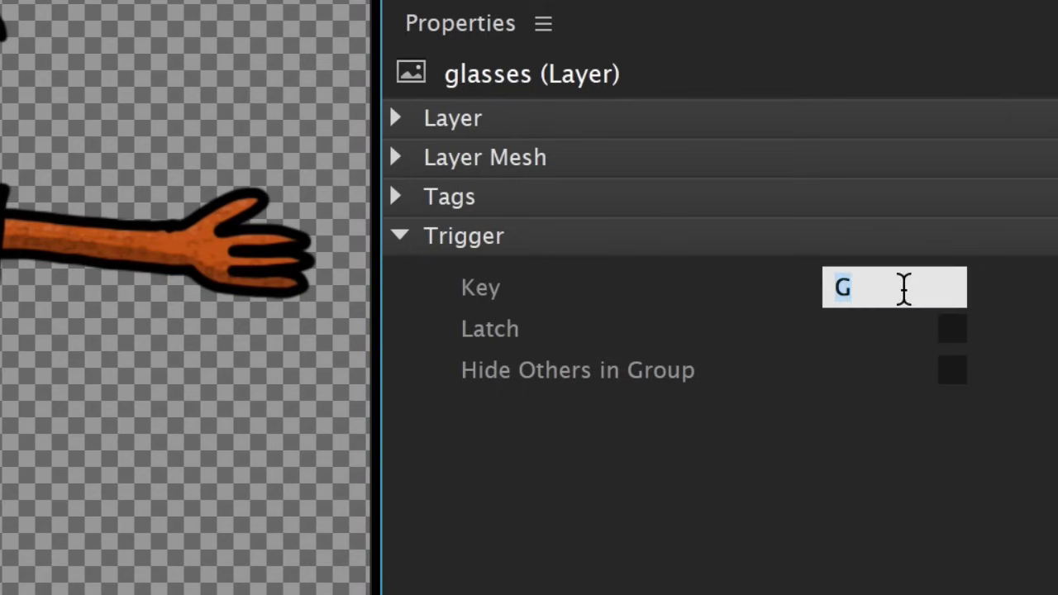
key(Return)
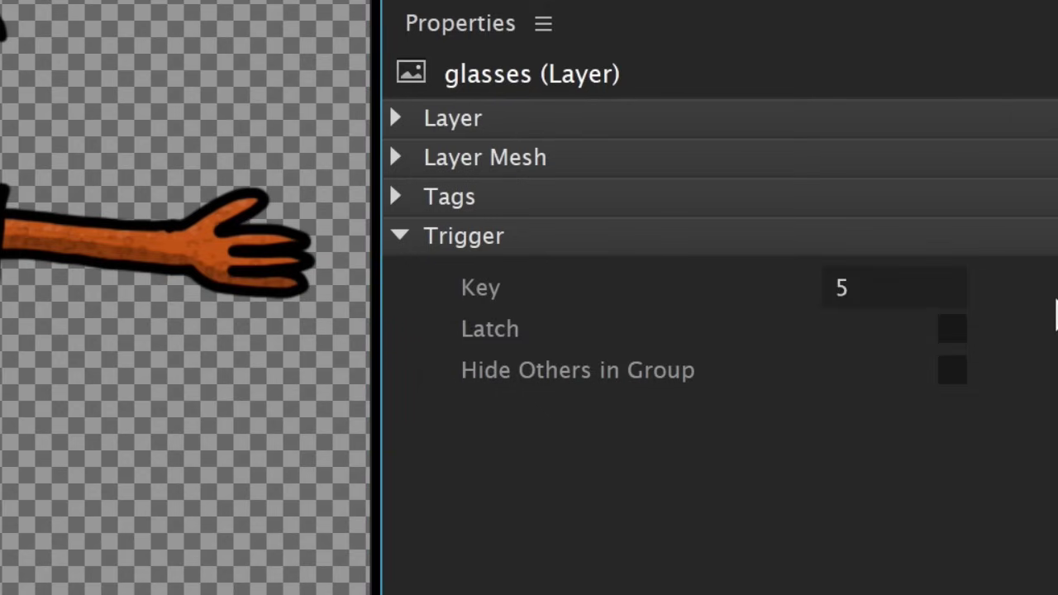
click(954, 331)
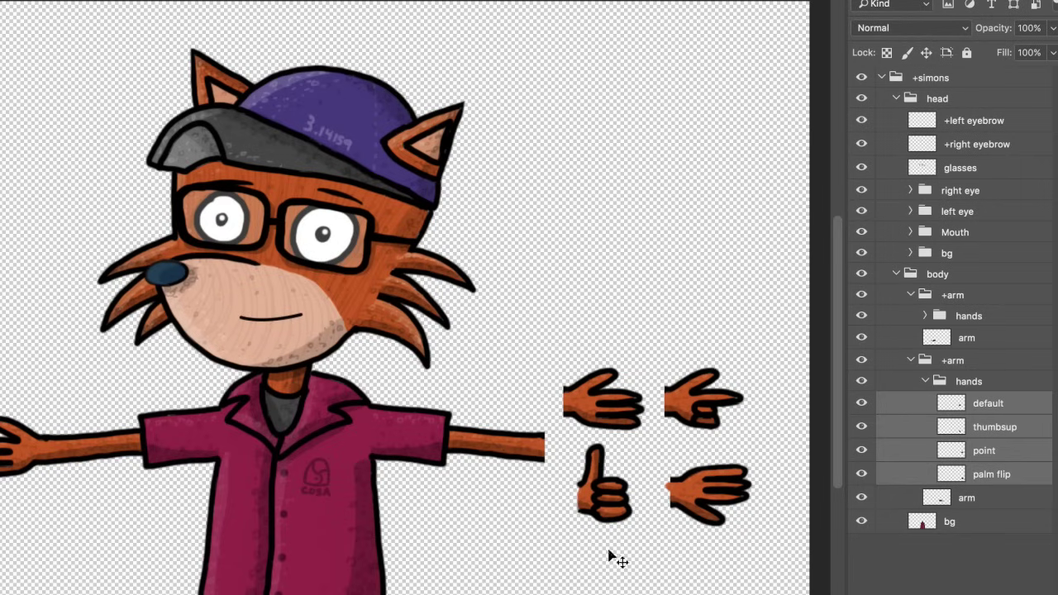
Move the default and thumbs-up hand layers onto the end of the arm
drag(647, 418, 626, 457)
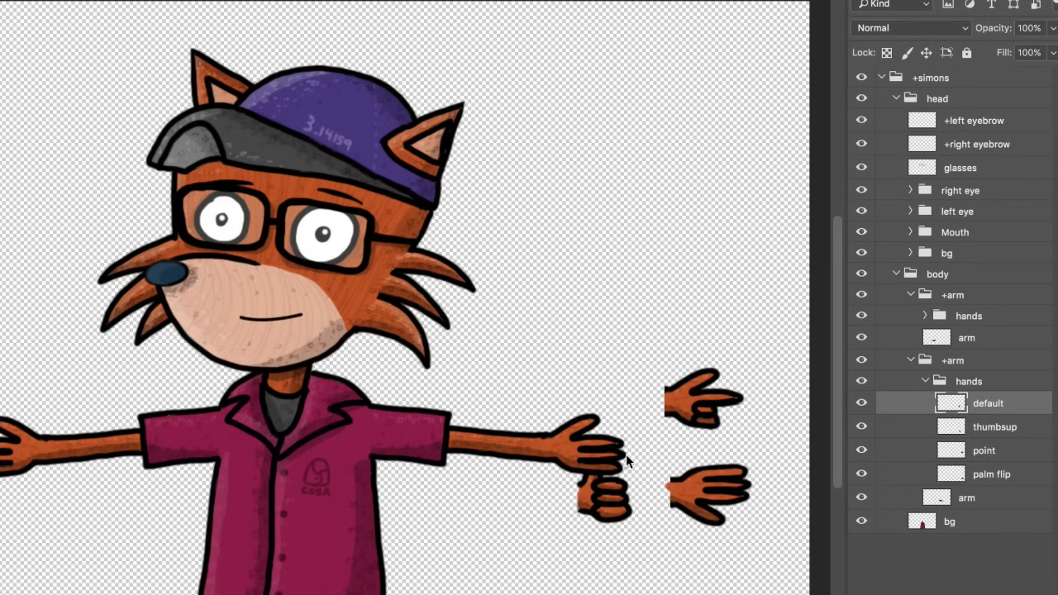
click(861, 402)
click(983, 426)
drag(640, 504, 609, 461)
Hide the default hand so only the thumbs-up hand shows
click(925, 382)
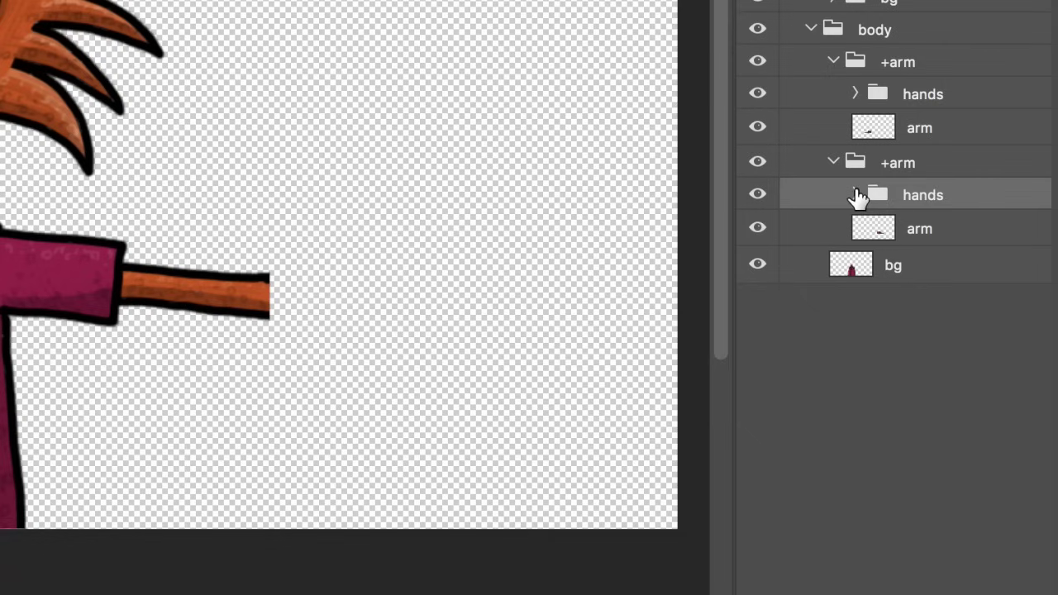
click(856, 195)
click(758, 229)
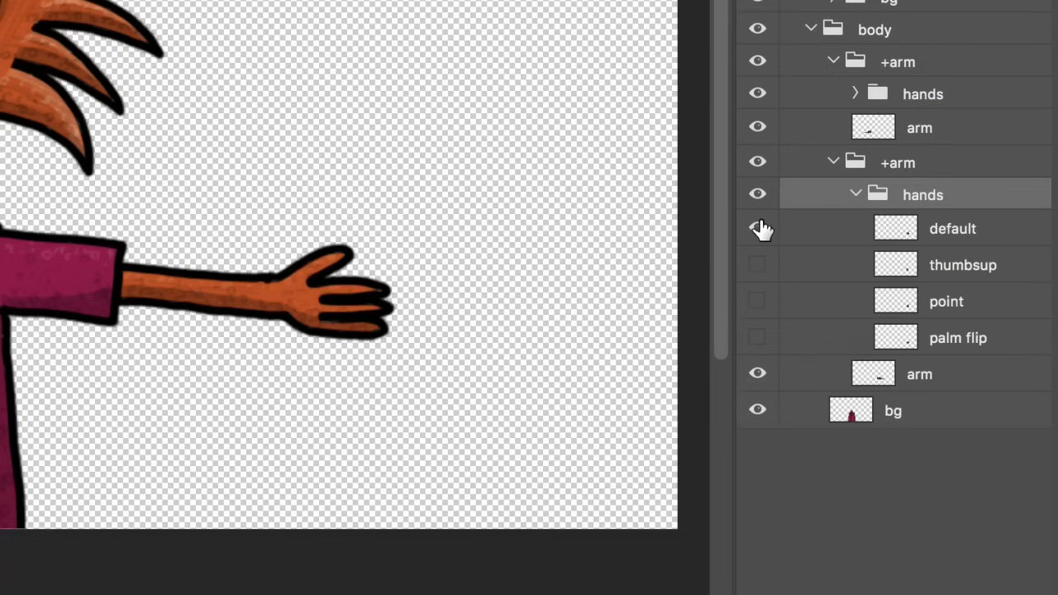
click(758, 229)
click(758, 265)
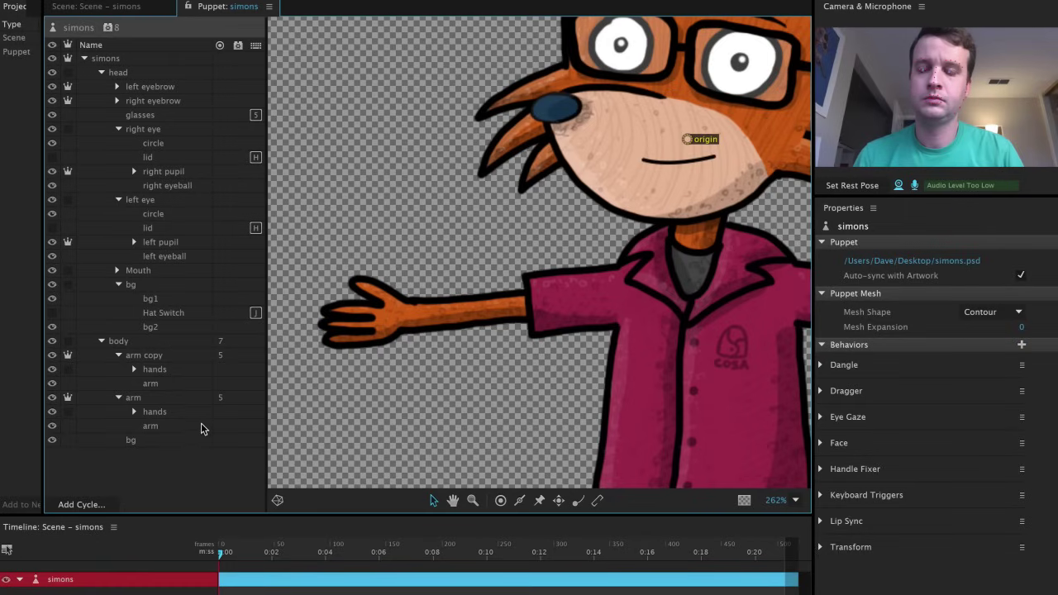
Assign trigger keys 1, 2 and 3 to the thumbsup, point and palm flip hands under arm copy
click(134, 369)
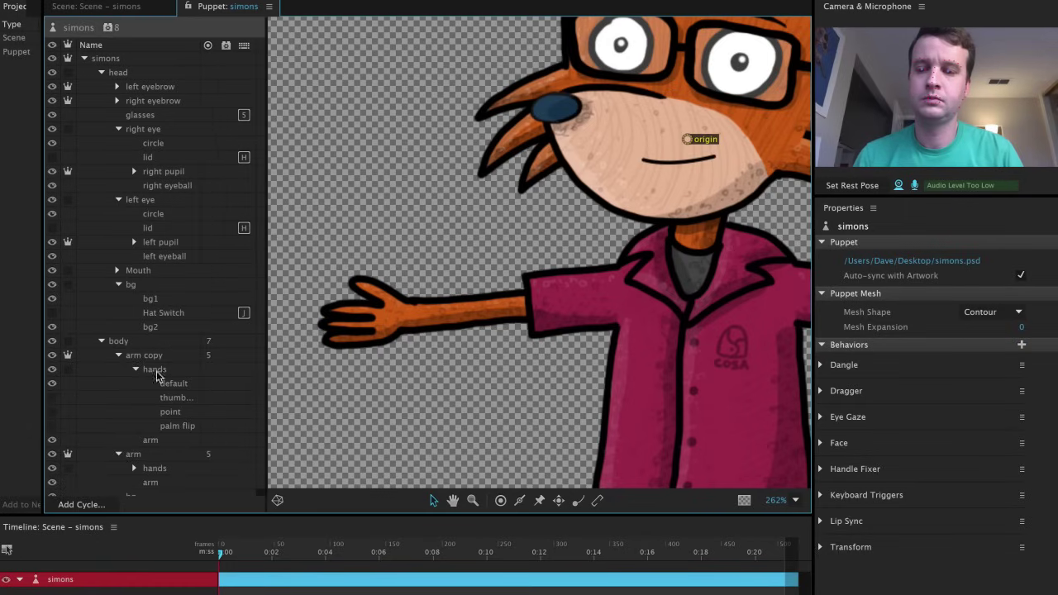
click(211, 385)
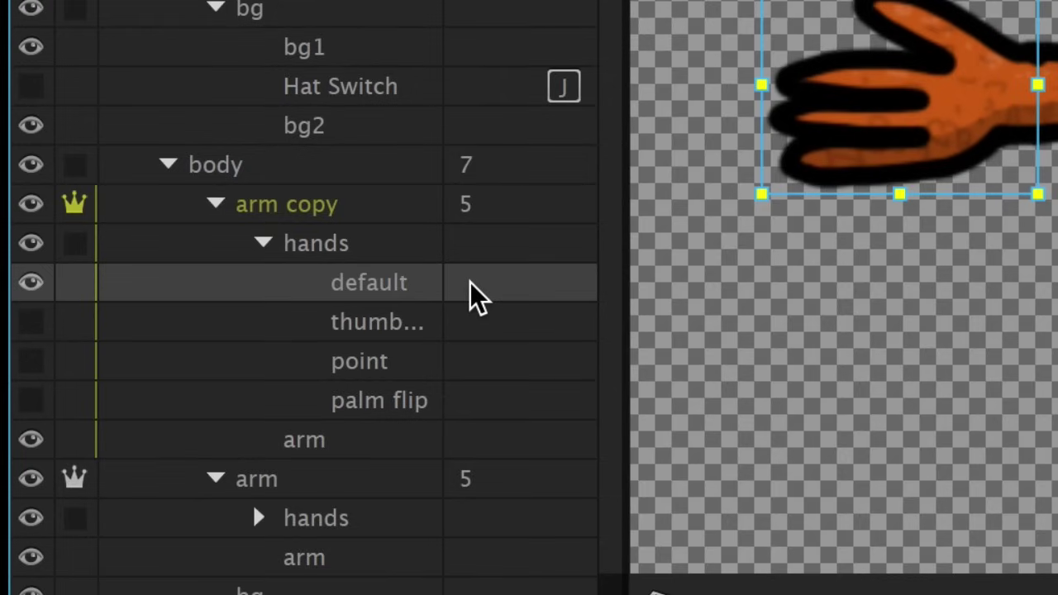
click(472, 315)
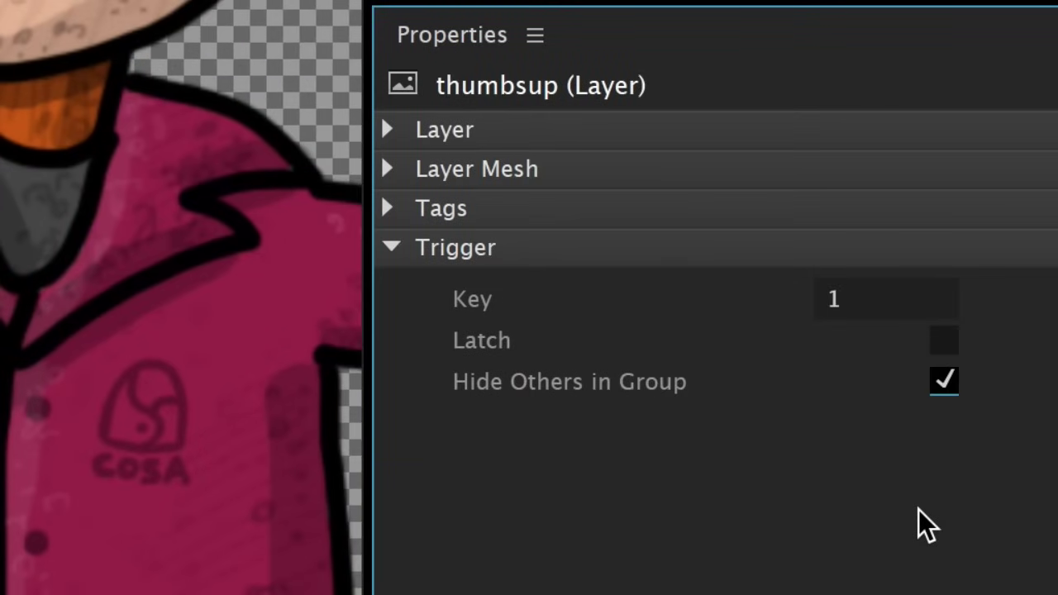
click(270, 427)
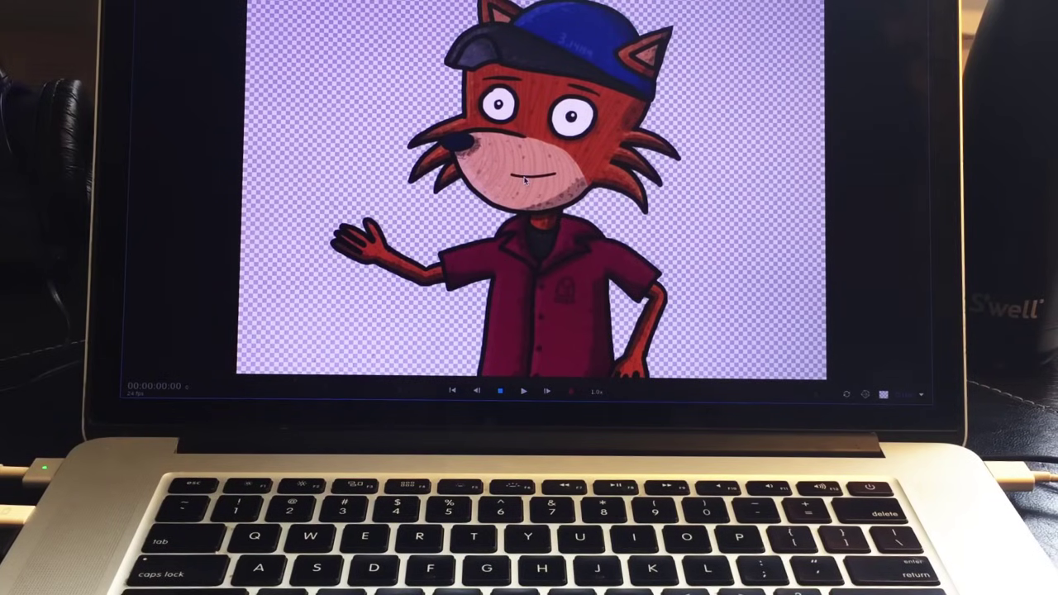
Test keys 1, 2 and 3 to switch the hand through thumbs-up, peace sign and open palm
key(1)
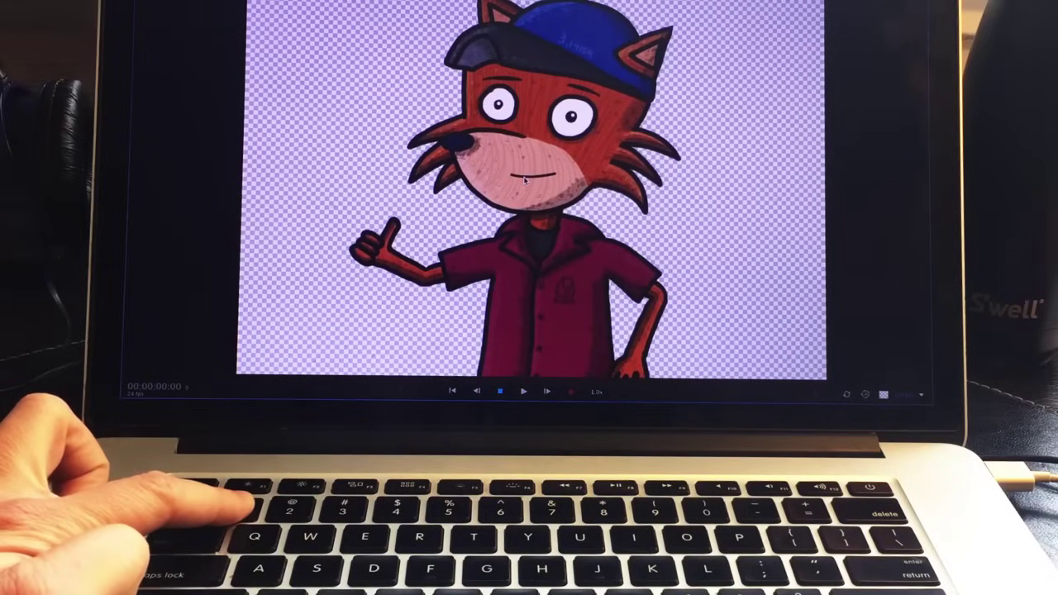
key(2)
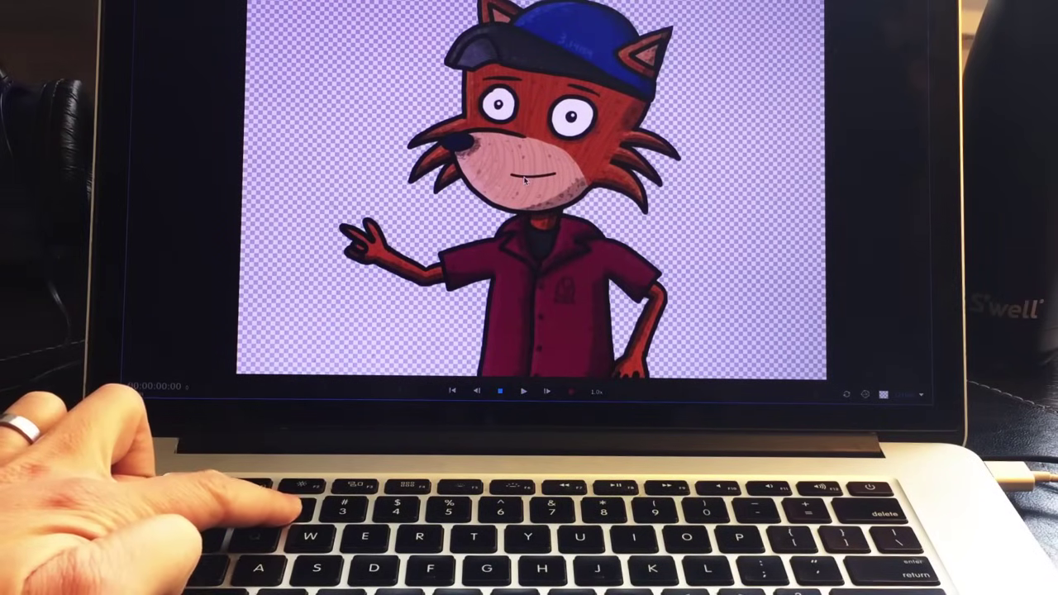
key(3)
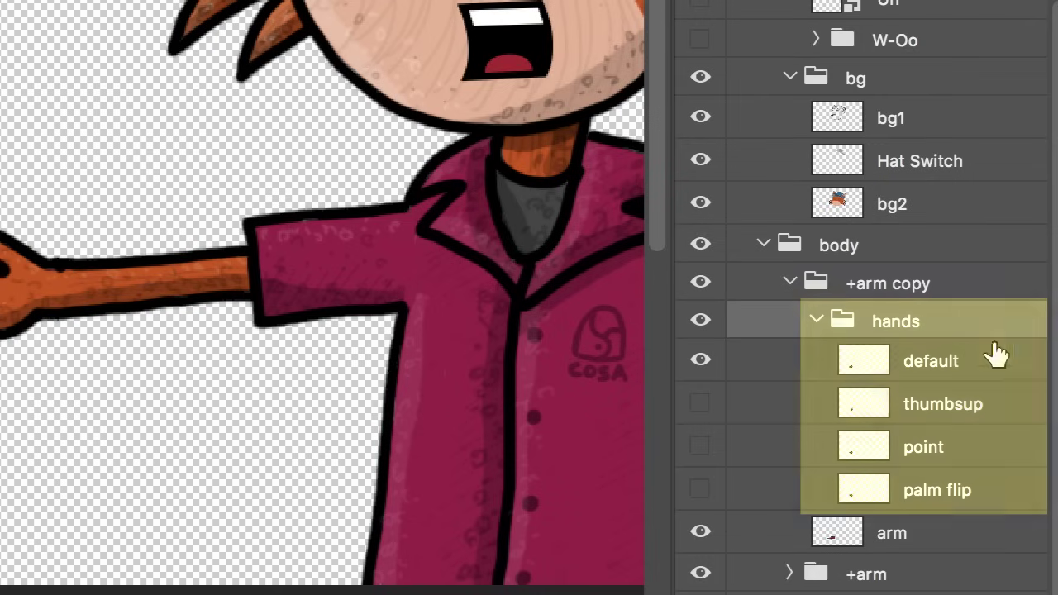
Select the default through palm flip hand layers together, then test the puppet with live face tracking
click(971, 363)
click(945, 489)
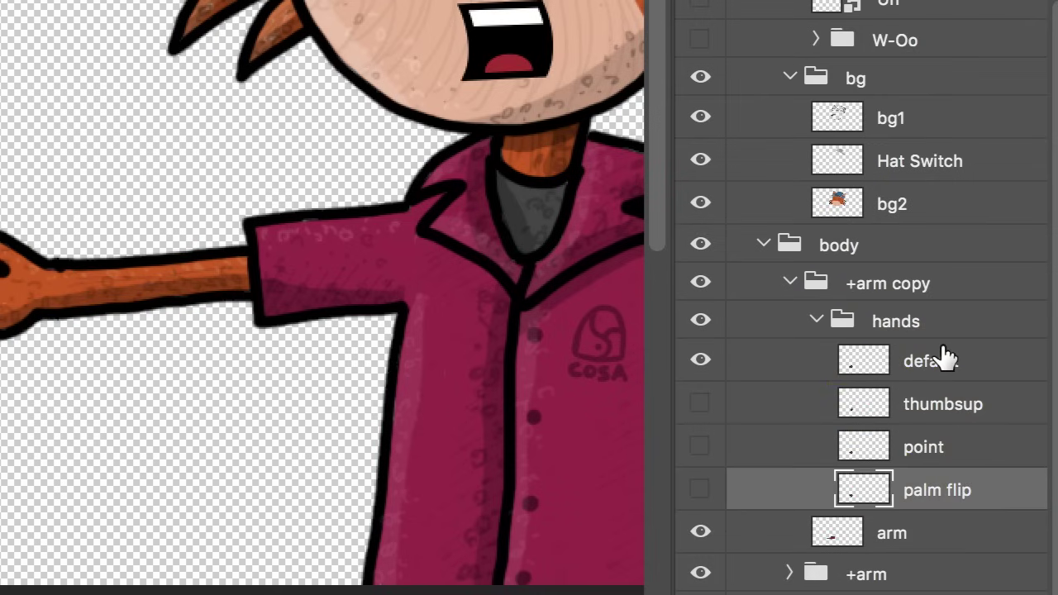
shift+click(944, 358)
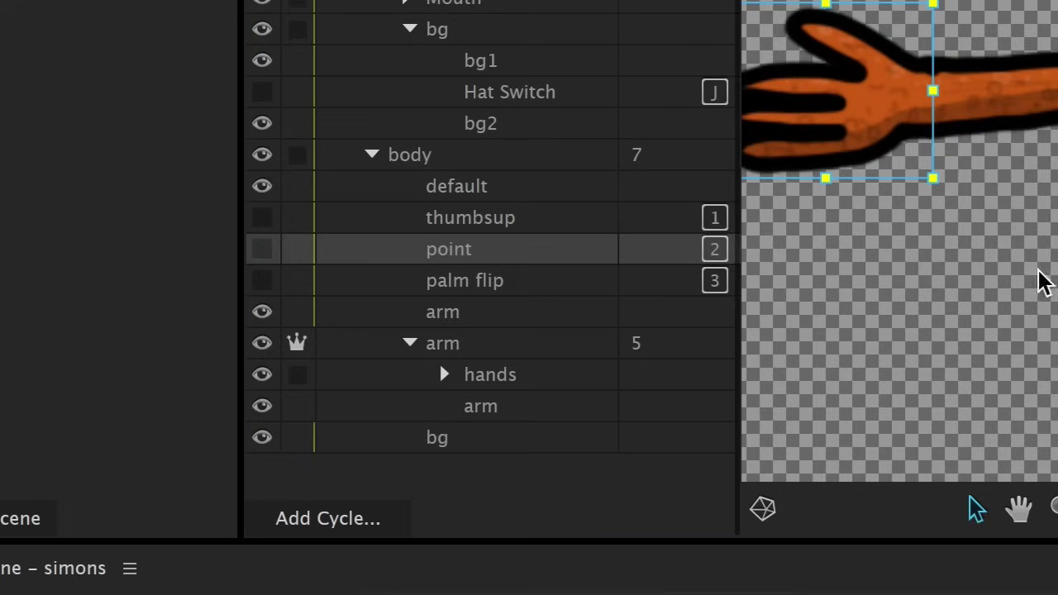
click(603, 285)
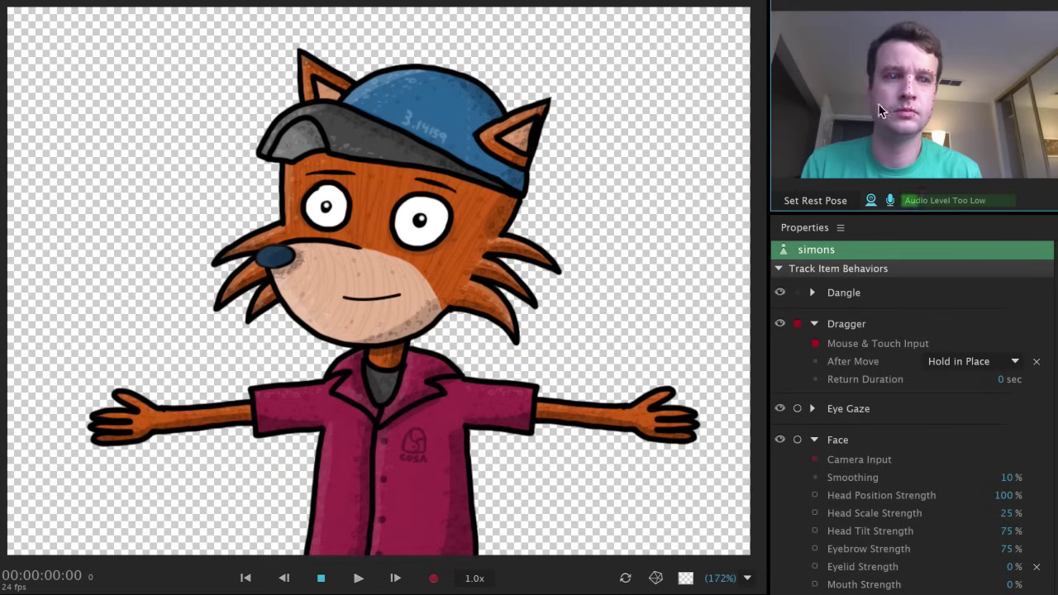
key(1)
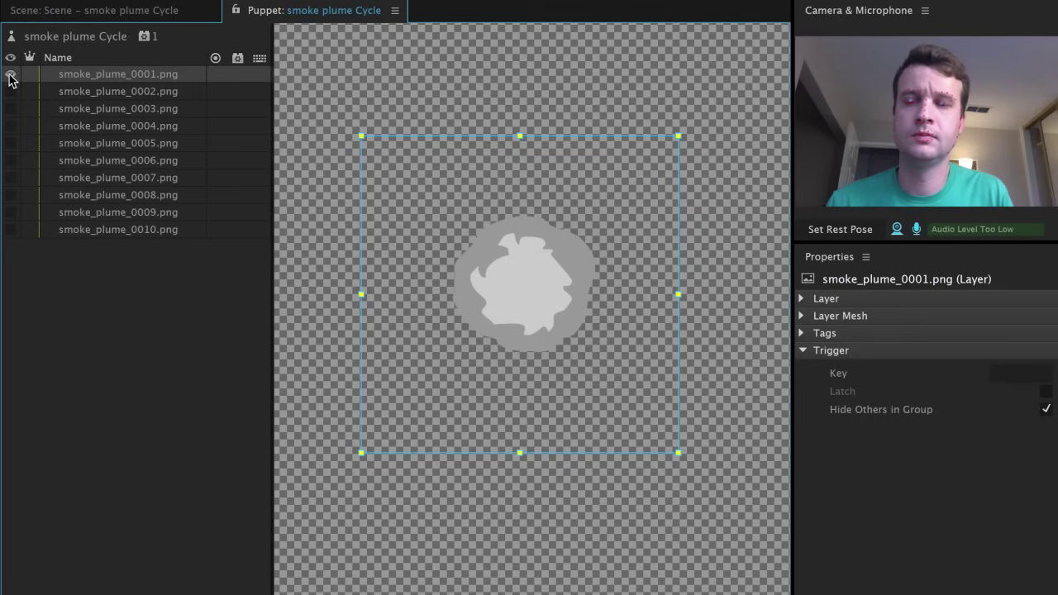
Turn on visibility for smoke_plume frames 0002 through 0010
click(10, 92)
click(11, 109)
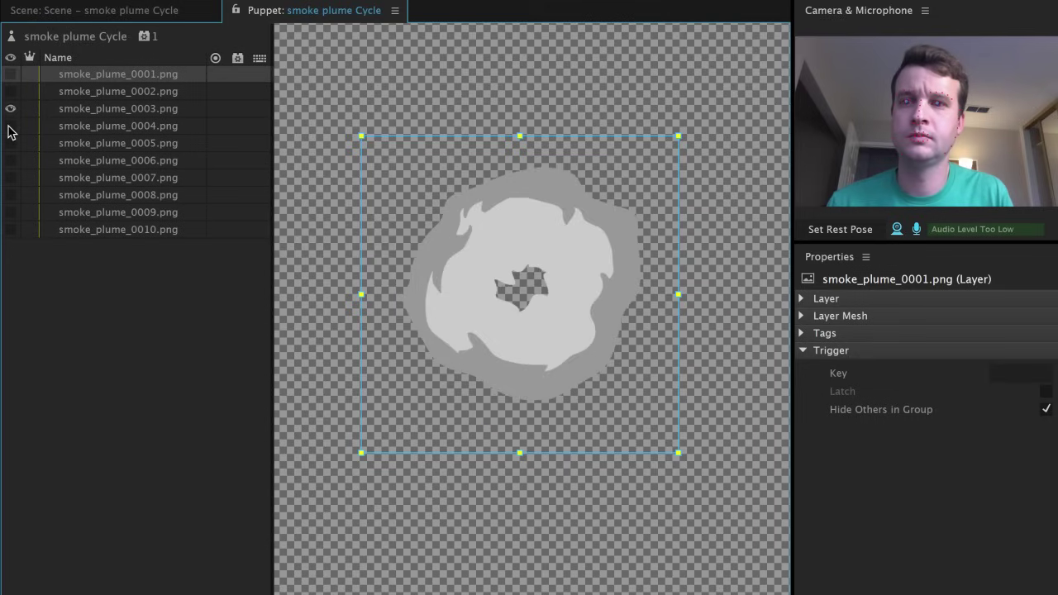
click(10, 127)
click(11, 145)
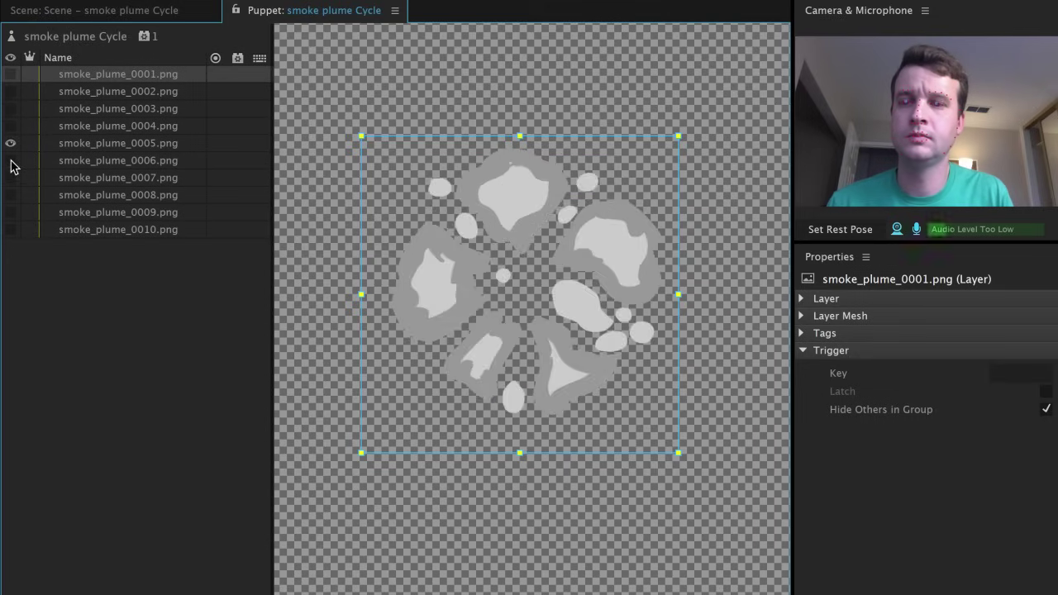
click(11, 162)
click(10, 179)
click(11, 196)
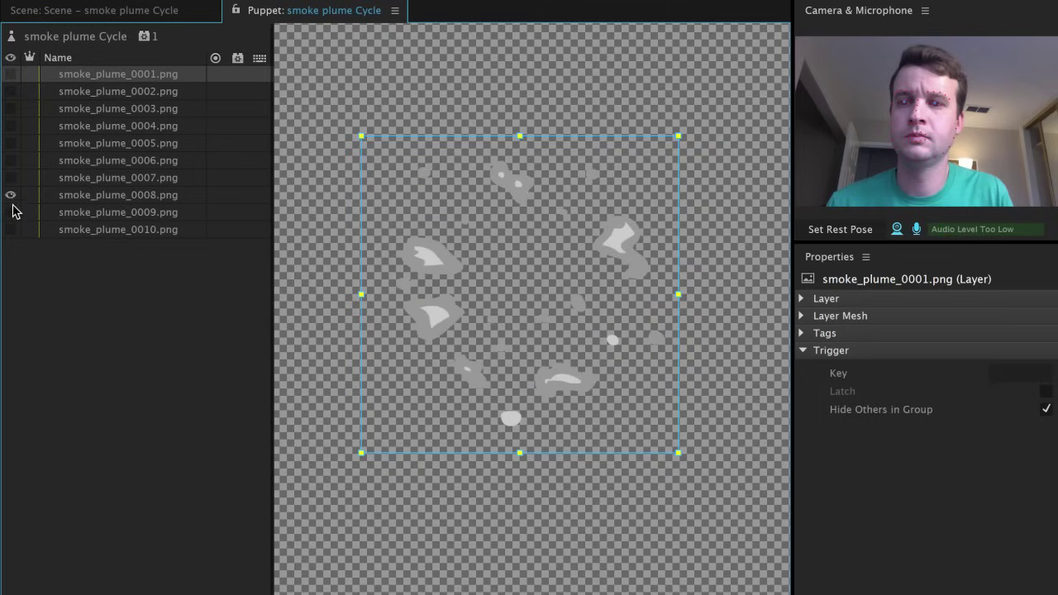
click(12, 213)
click(12, 230)
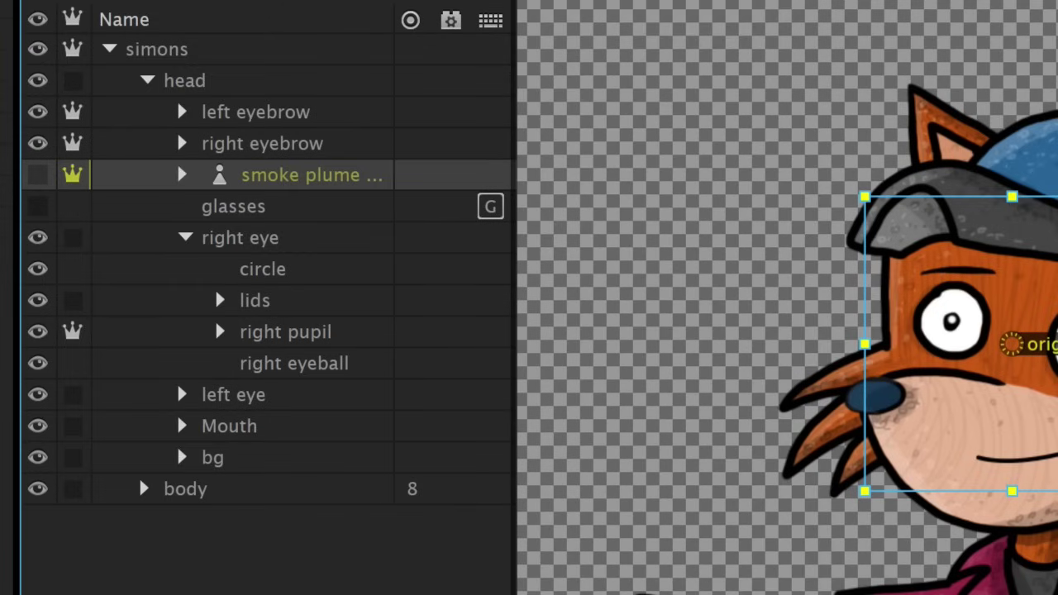
Give the smoke plume group trigger key G and add a Cycle Layers behavior
click(182, 175)
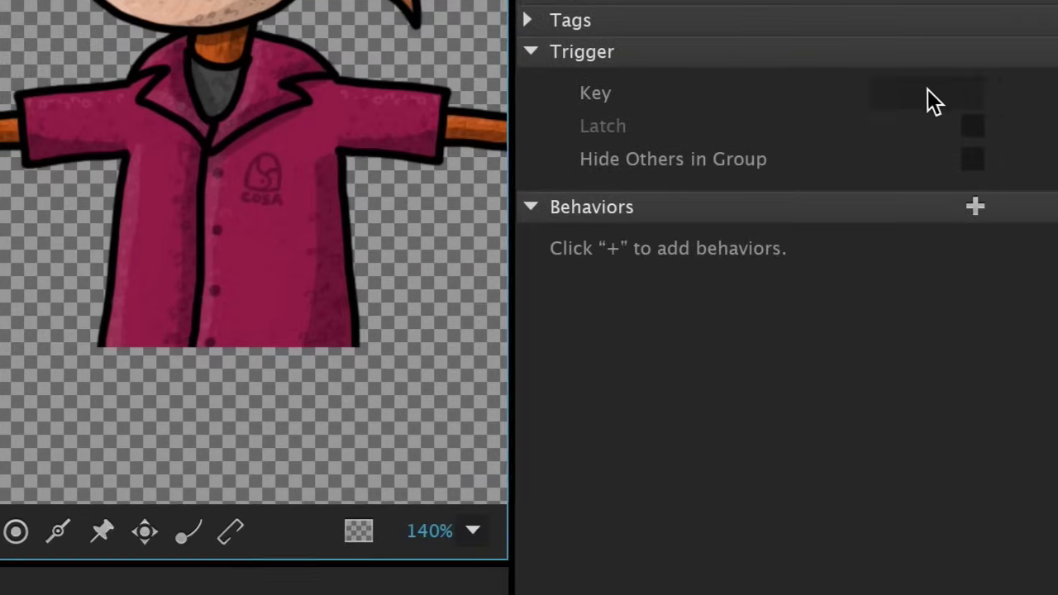
click(928, 91)
text(g)
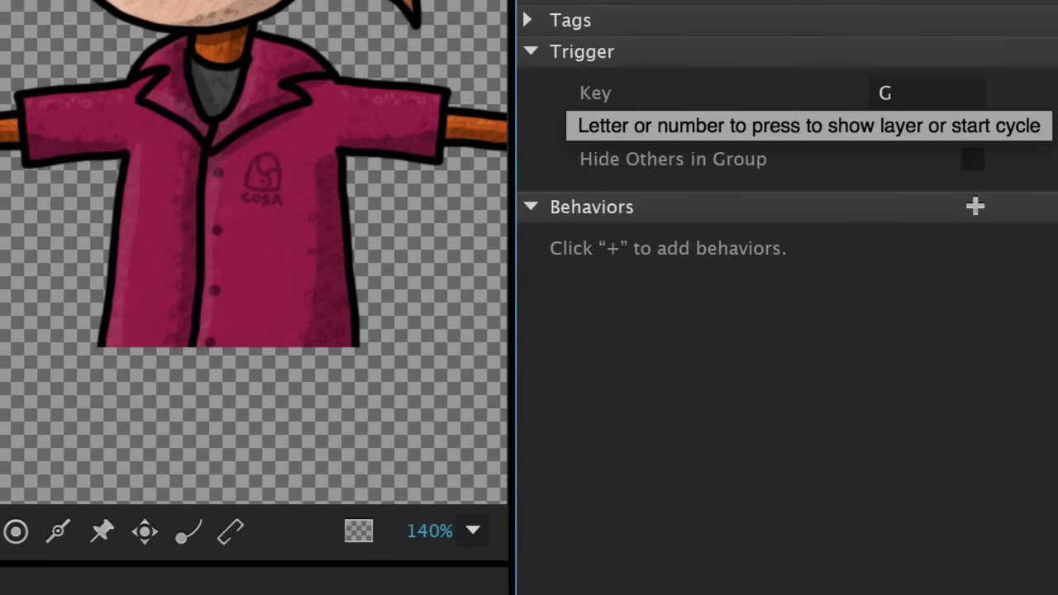
click(976, 207)
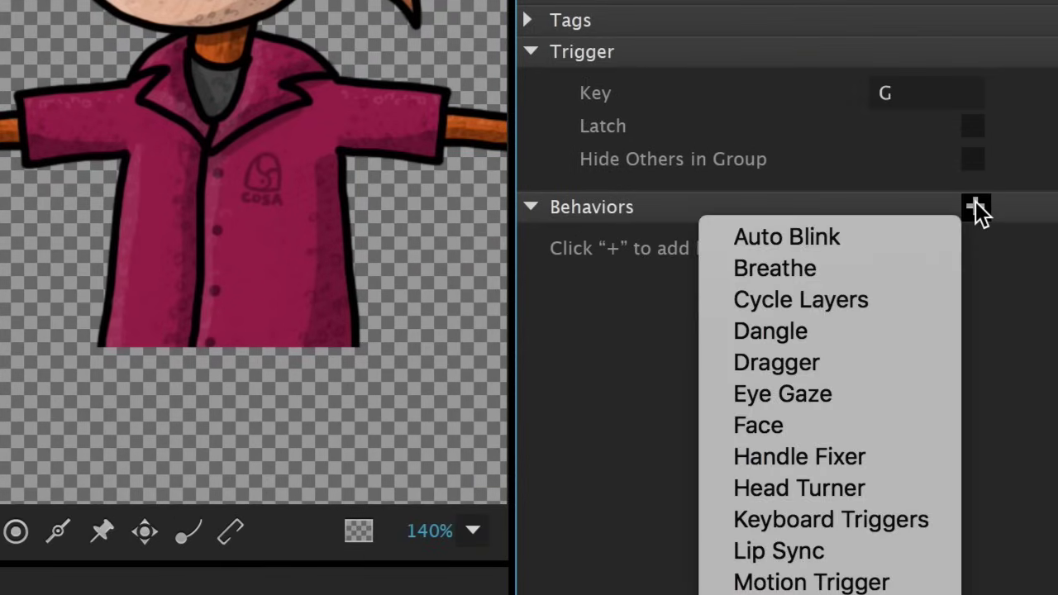
click(905, 304)
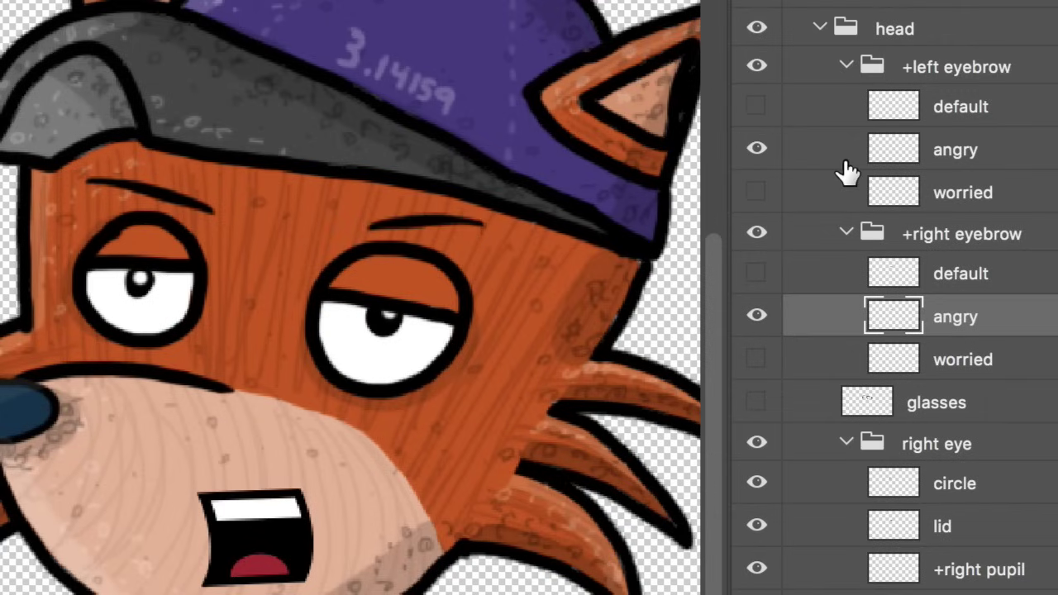
In Photoshop, switch both eyebrows from their angry layers to their worried layers
click(757, 150)
click(756, 192)
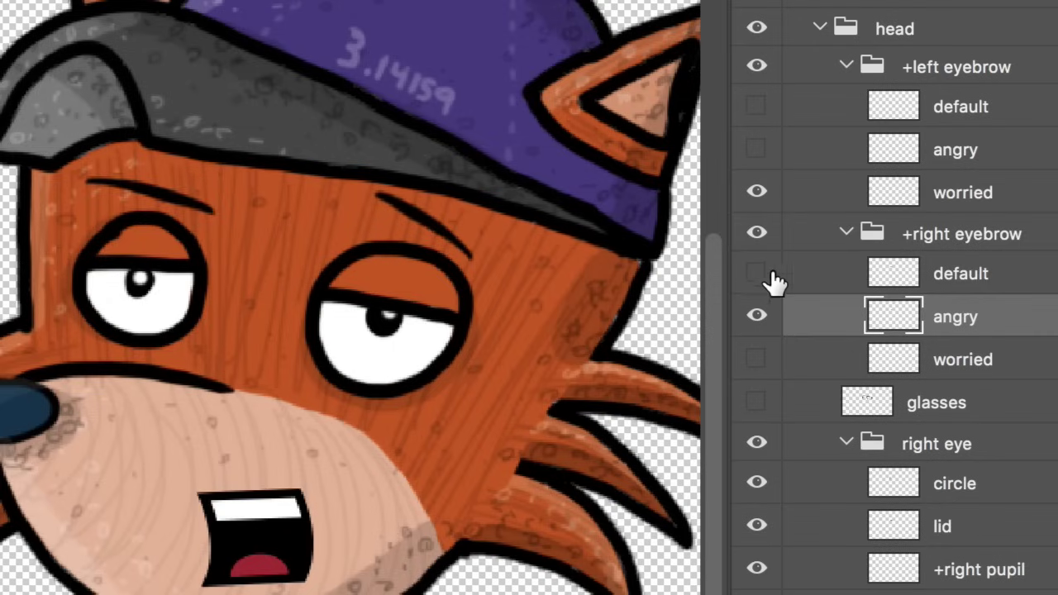
click(757, 315)
click(760, 368)
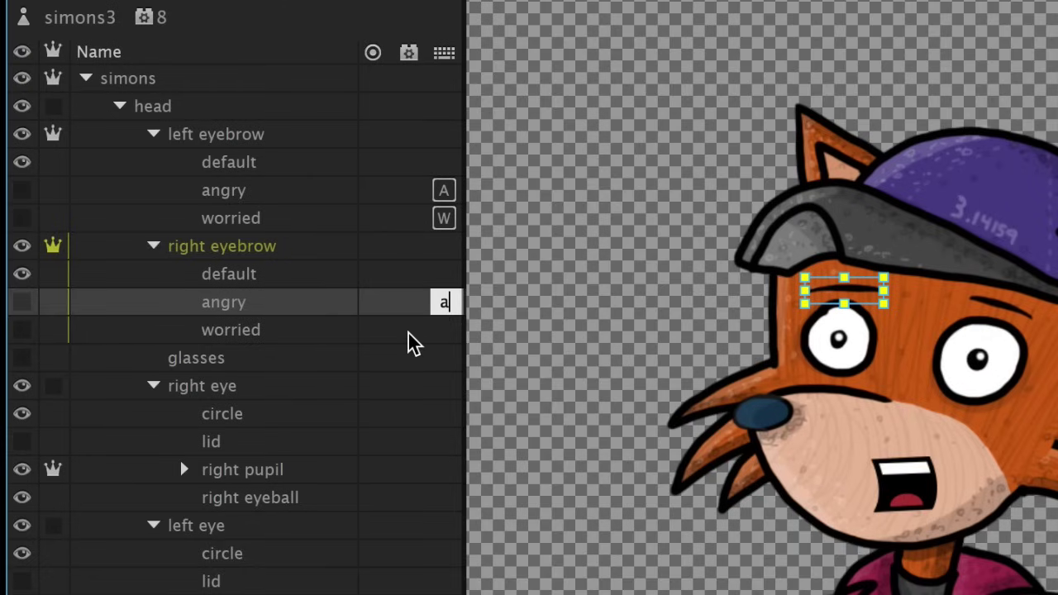
Assign trigger key W to the right eyebrow's worried pose, then select its angry pose
click(447, 333)
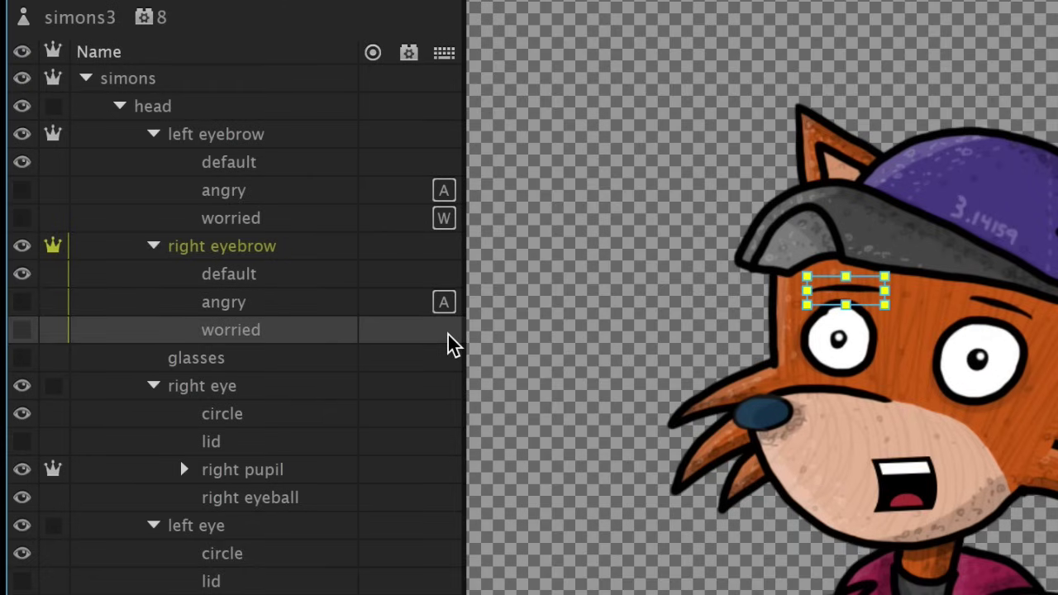
text(w)
key(Return)
click(420, 311)
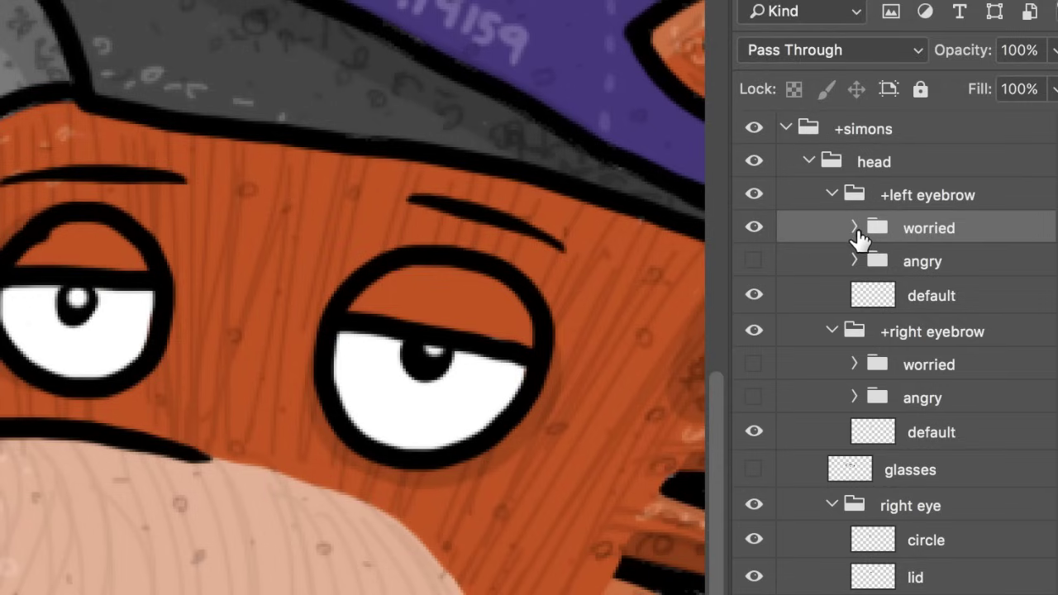
Under the left eyebrow, keep worried frames hidden and show the angry group with frames 1 and 2
click(855, 229)
click(855, 336)
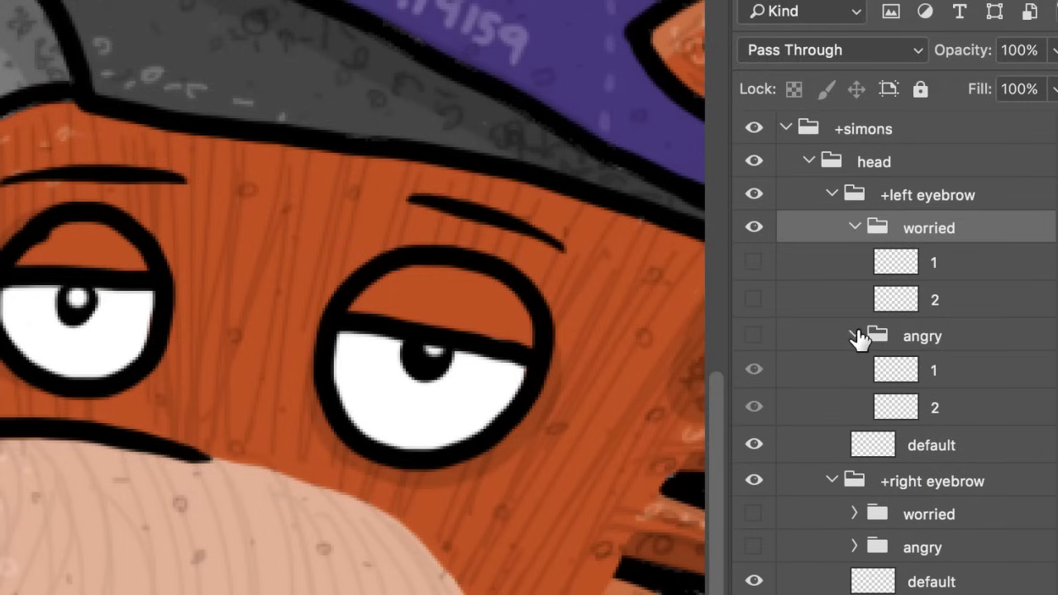
click(754, 265)
click(754, 299)
click(754, 299)
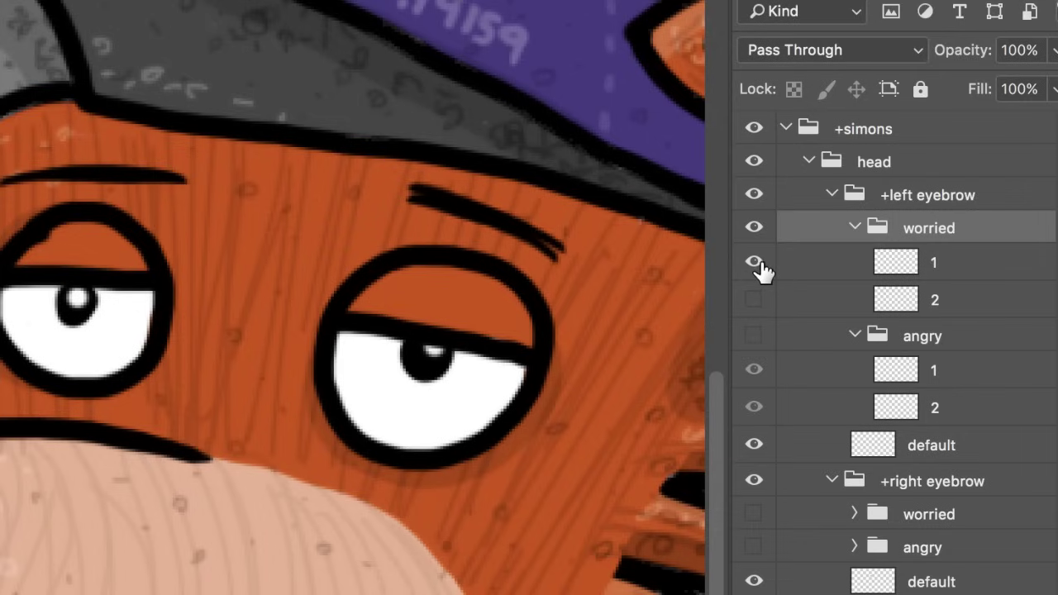
click(753, 263)
click(754, 336)
click(756, 372)
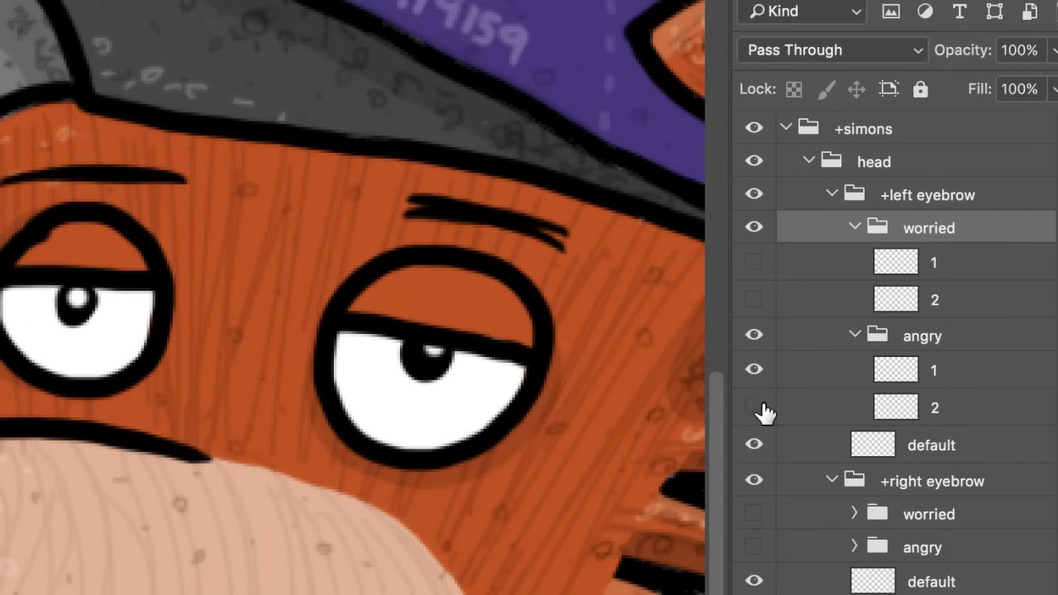
click(759, 408)
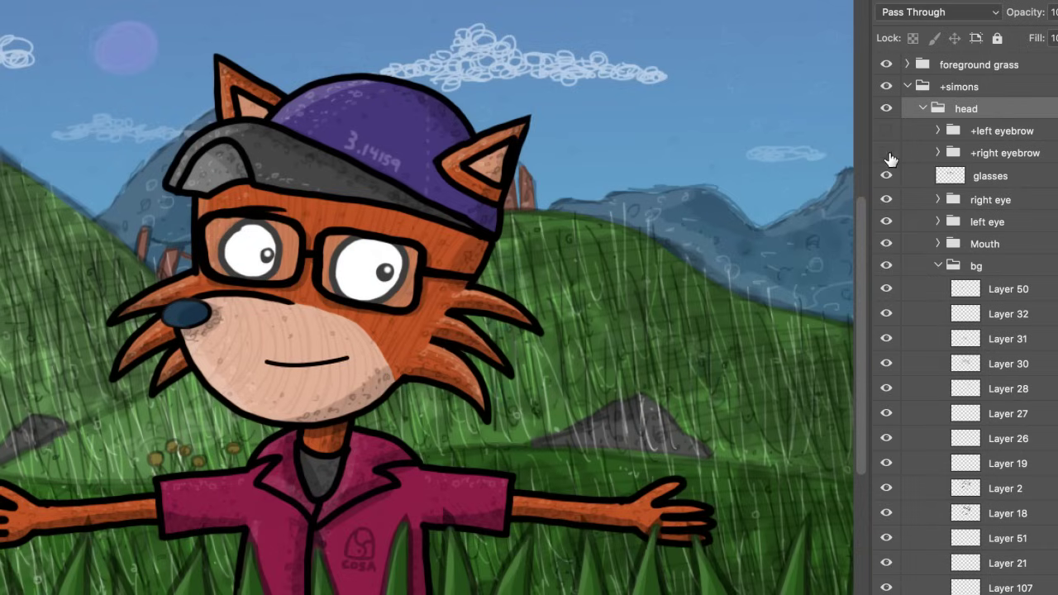
In Photoshop, hide the glasses, both eyes and the mouth
click(886, 176)
click(886, 201)
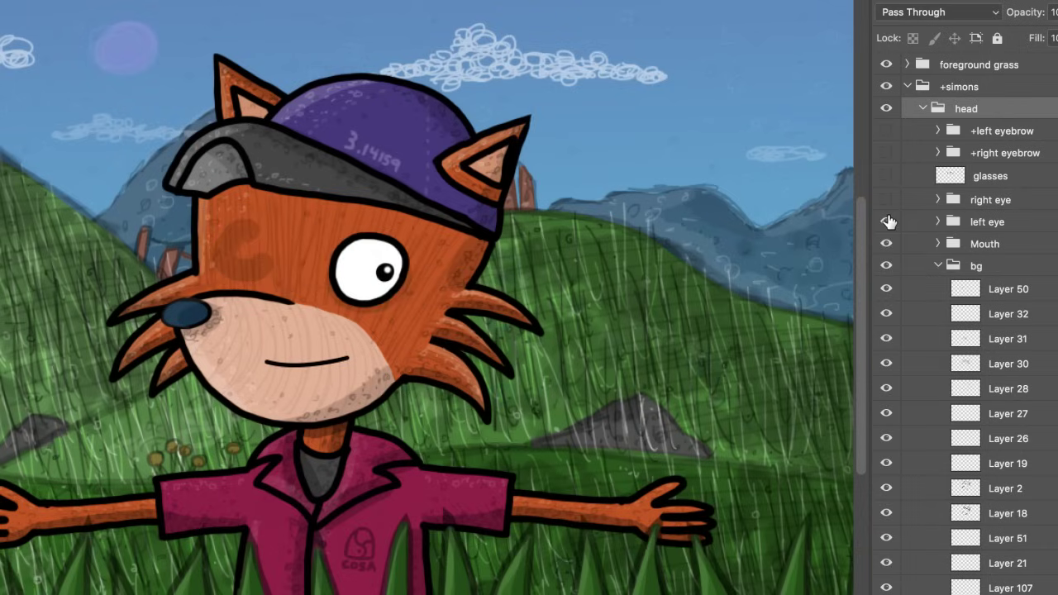
click(886, 222)
click(886, 245)
Hide Layers 50, 32, 28, 27, 2, 18, 51 and 21, removing the texture and head line art
click(886, 288)
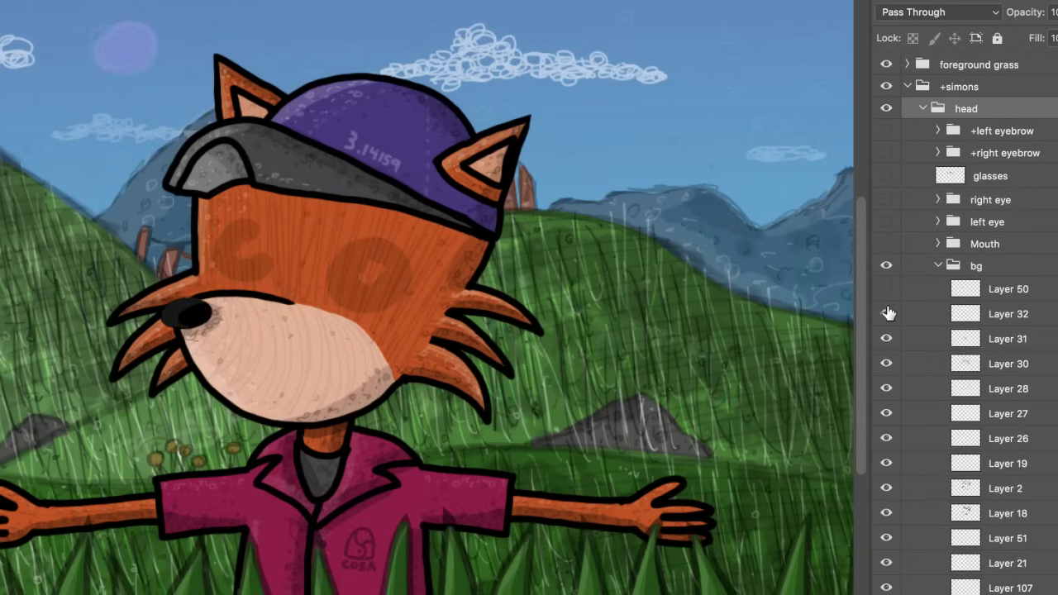
click(886, 313)
click(886, 388)
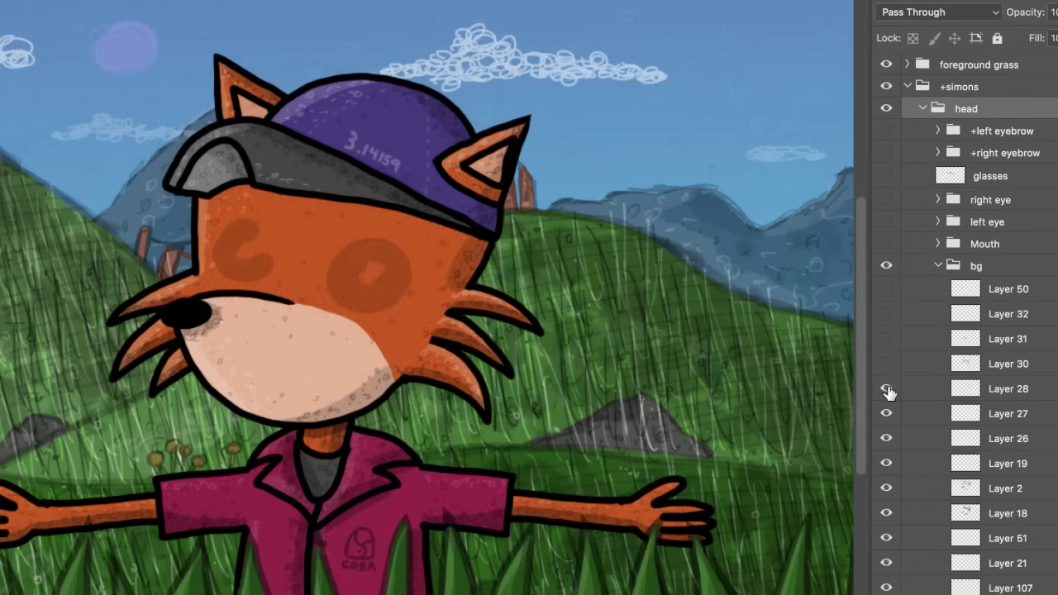
click(886, 413)
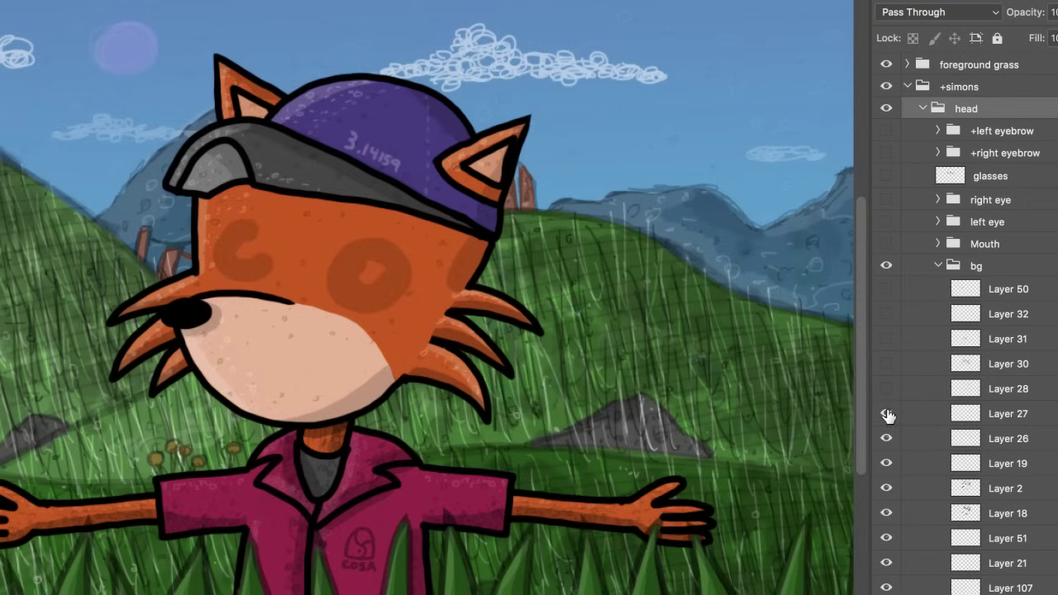
click(886, 490)
click(886, 512)
click(886, 538)
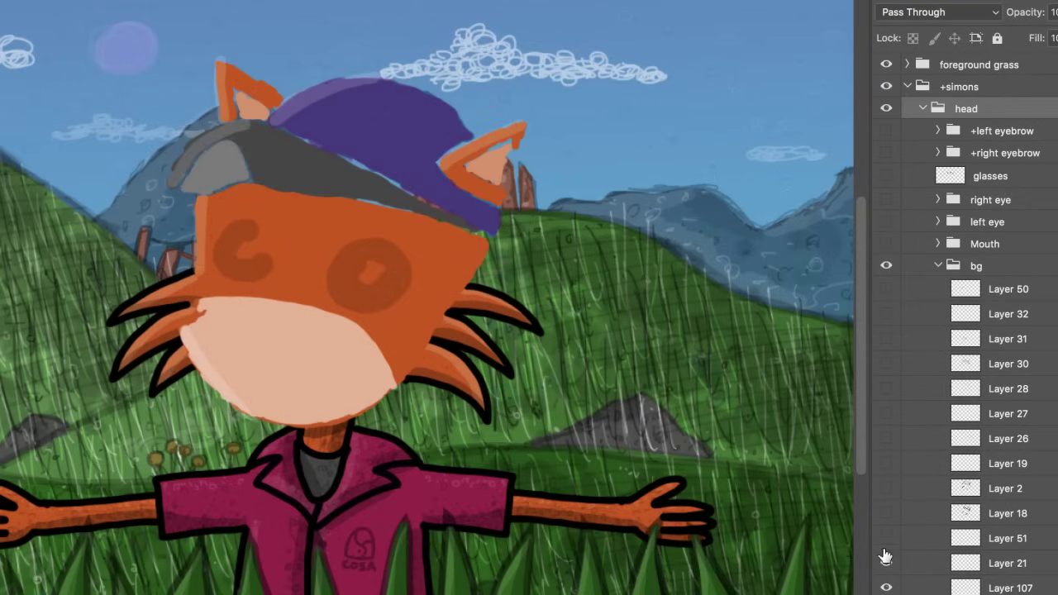
click(886, 562)
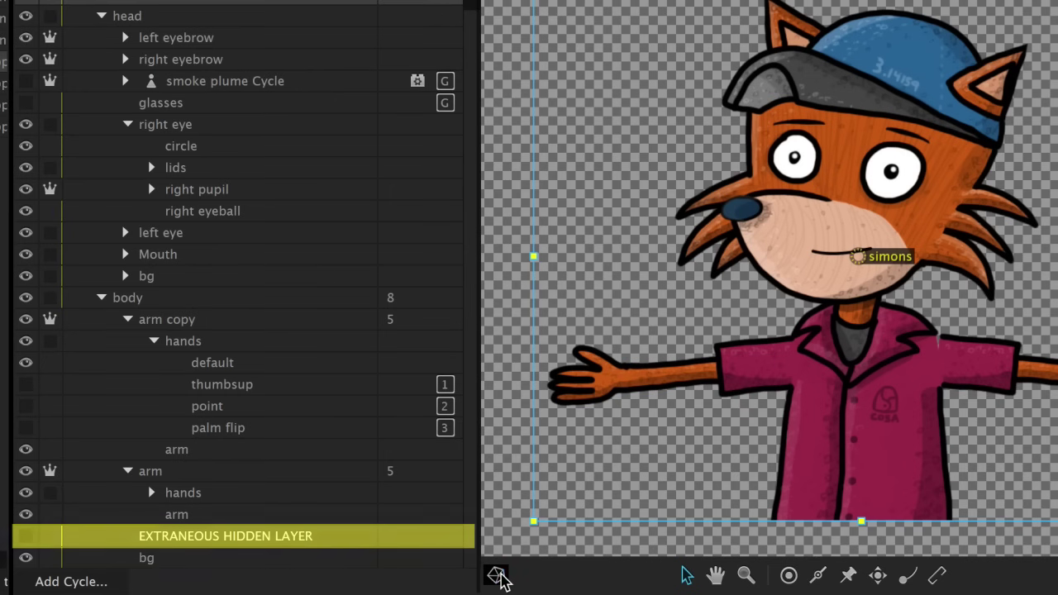
In Character Animator, reveal the red extraneous hidden-layer artwork, then turn off the mesh overlay
click(495, 574)
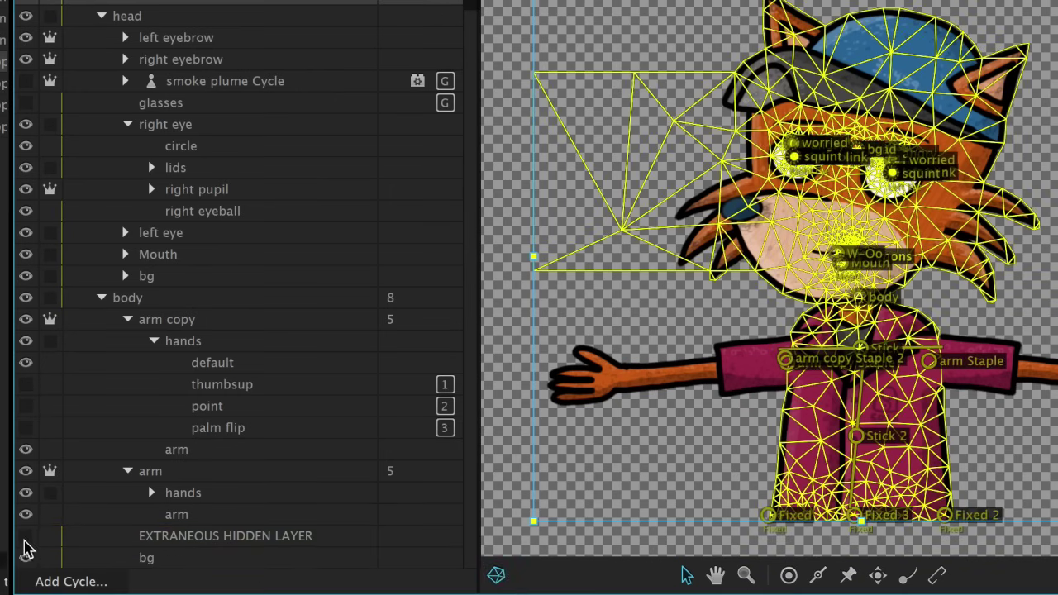
click(496, 576)
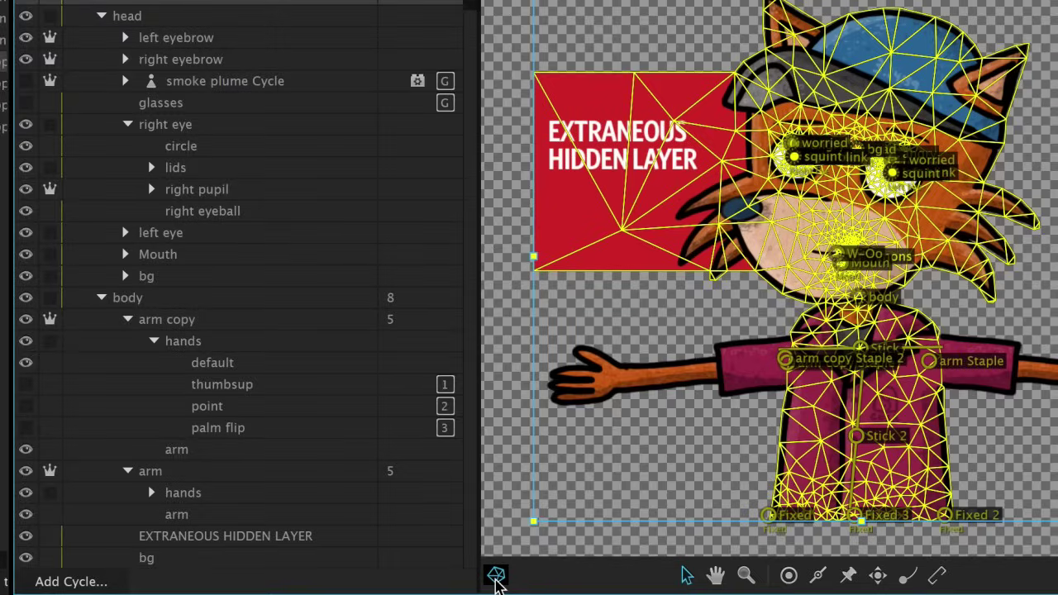
click(496, 576)
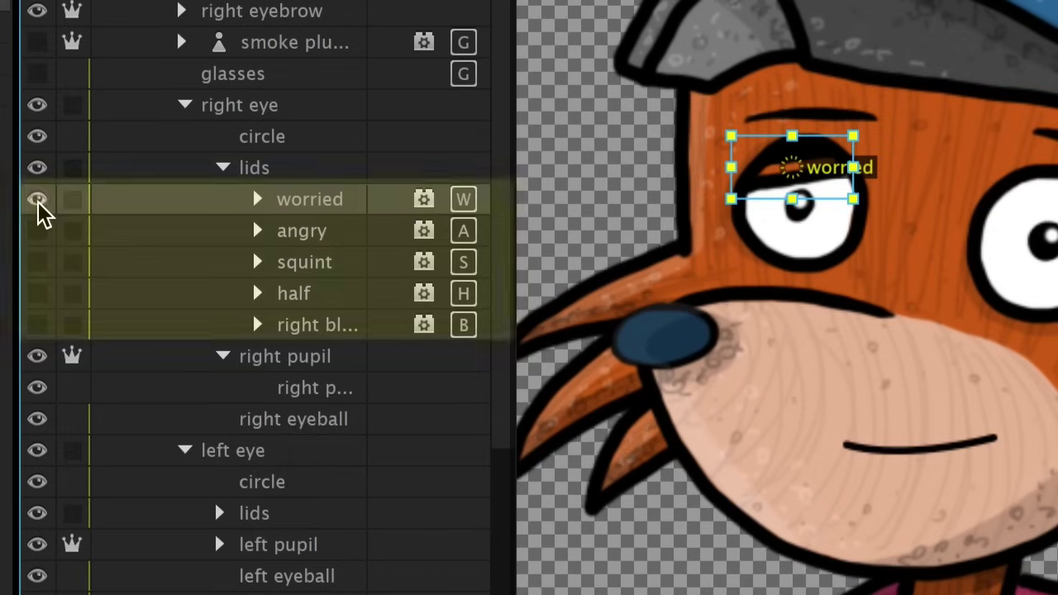
Cycle the right eye through its angry, squint, half, blink and worried lids in the Puppet panel
click(38, 231)
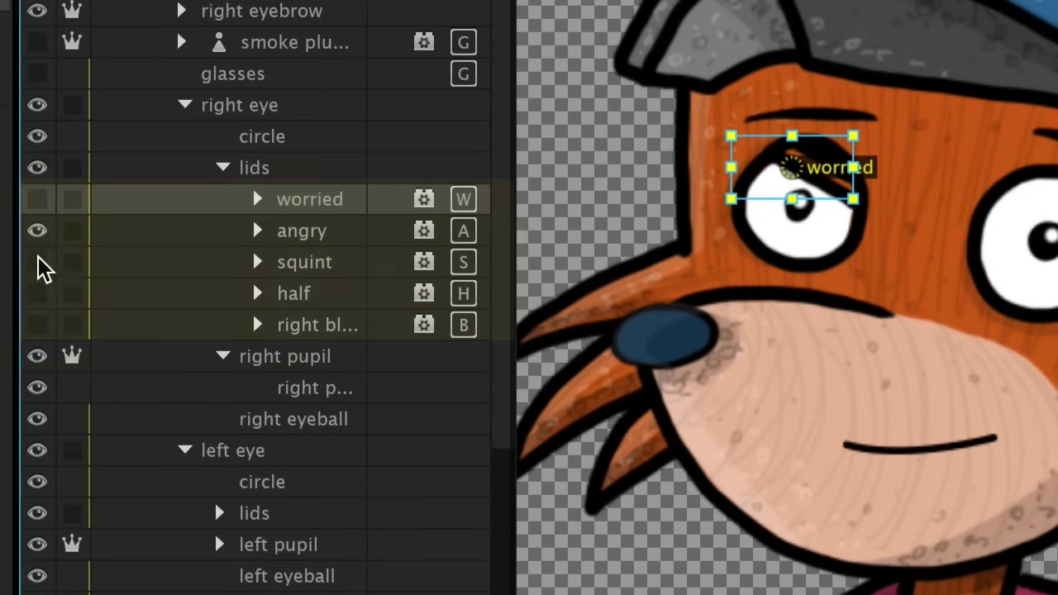
click(38, 263)
click(38, 294)
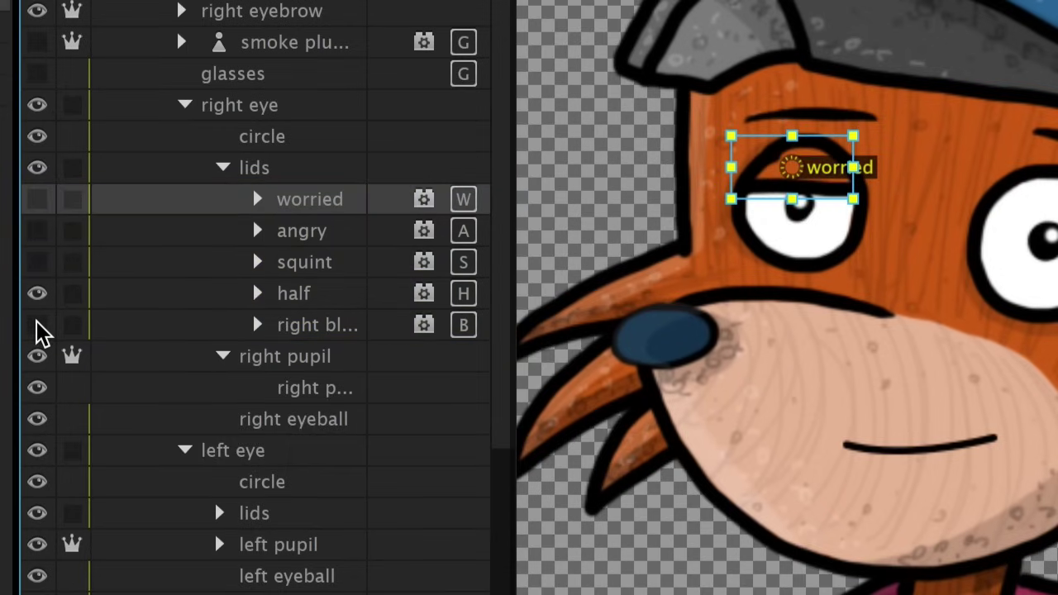
click(38, 325)
click(39, 264)
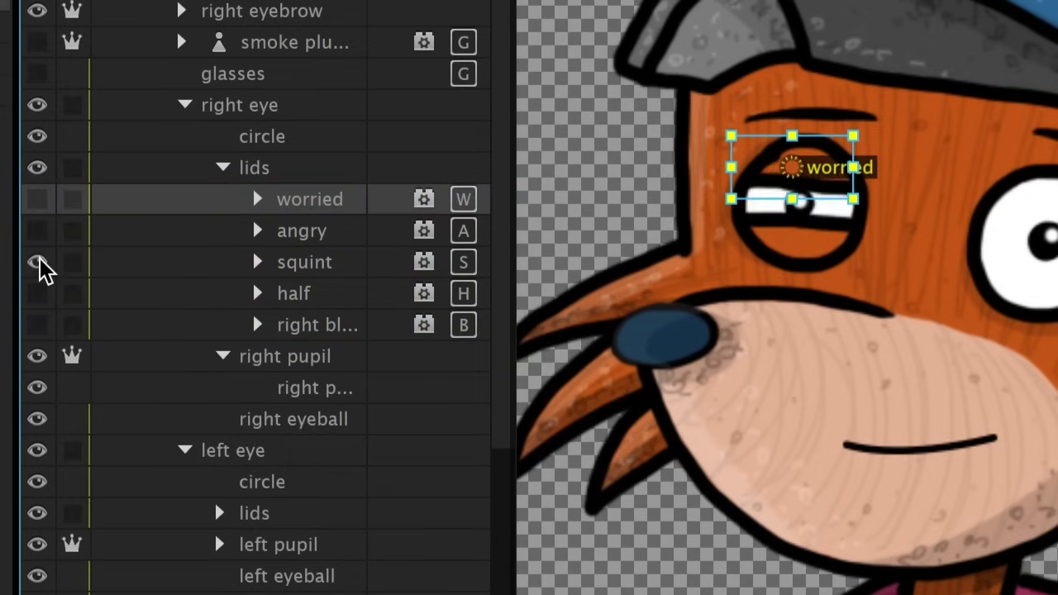
click(40, 205)
click(37, 298)
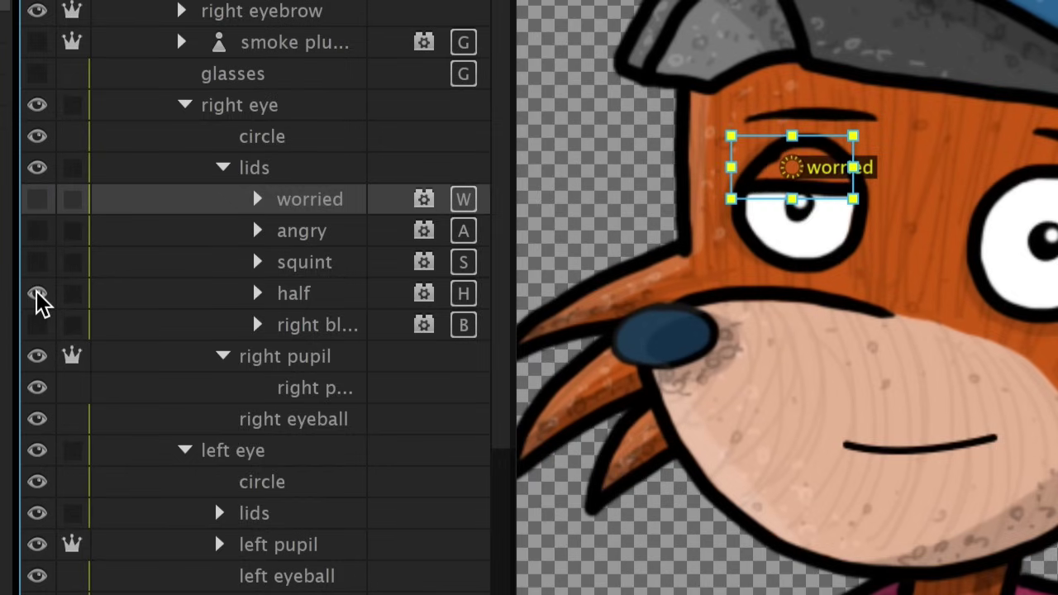
click(38, 229)
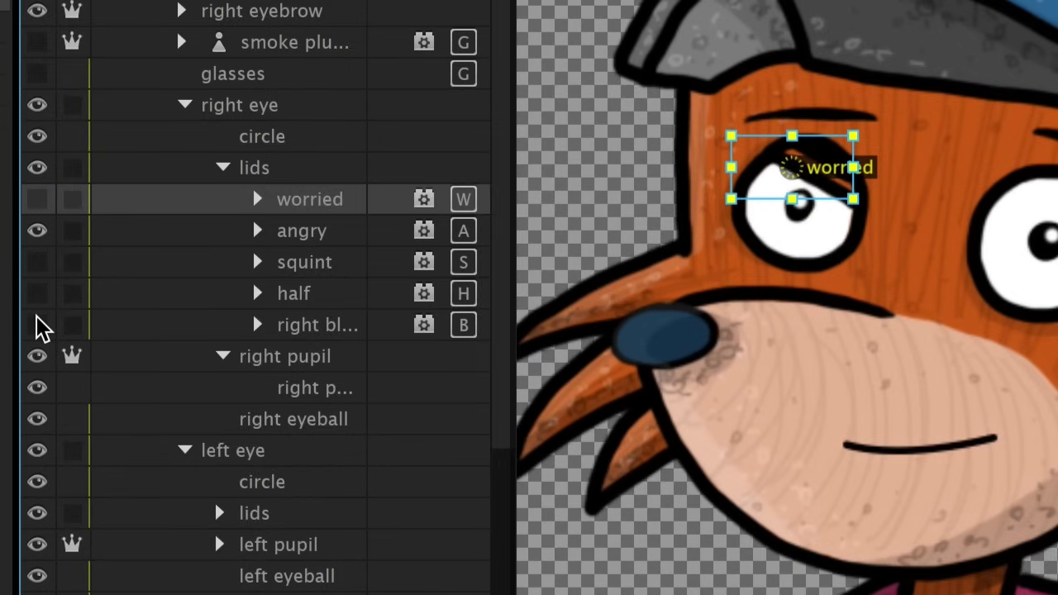
click(38, 262)
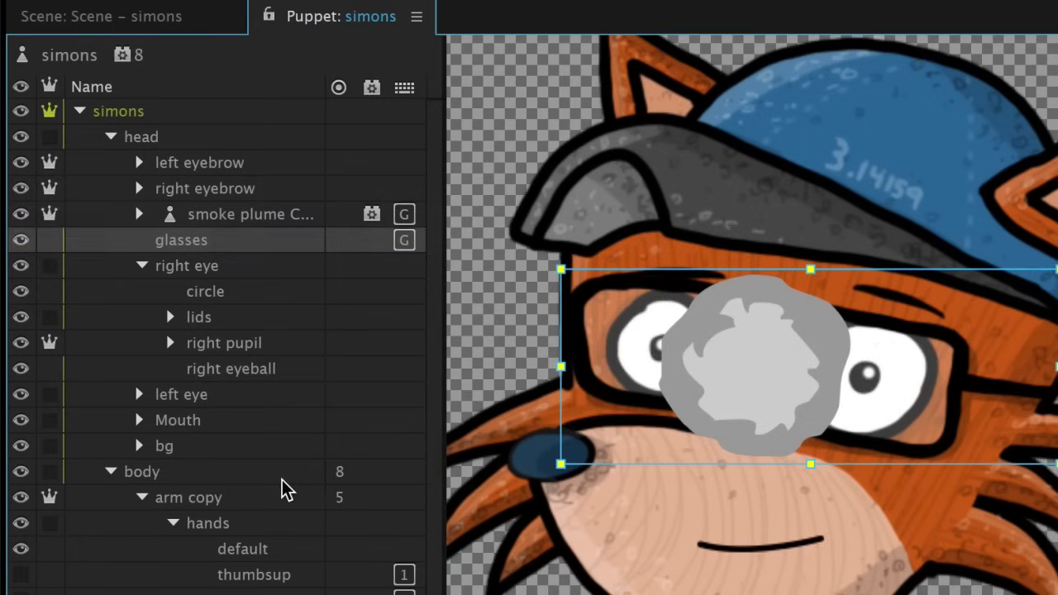
Hide the glasses and smoke plume layers, then select the puppet's body group
click(664, 314)
click(21, 239)
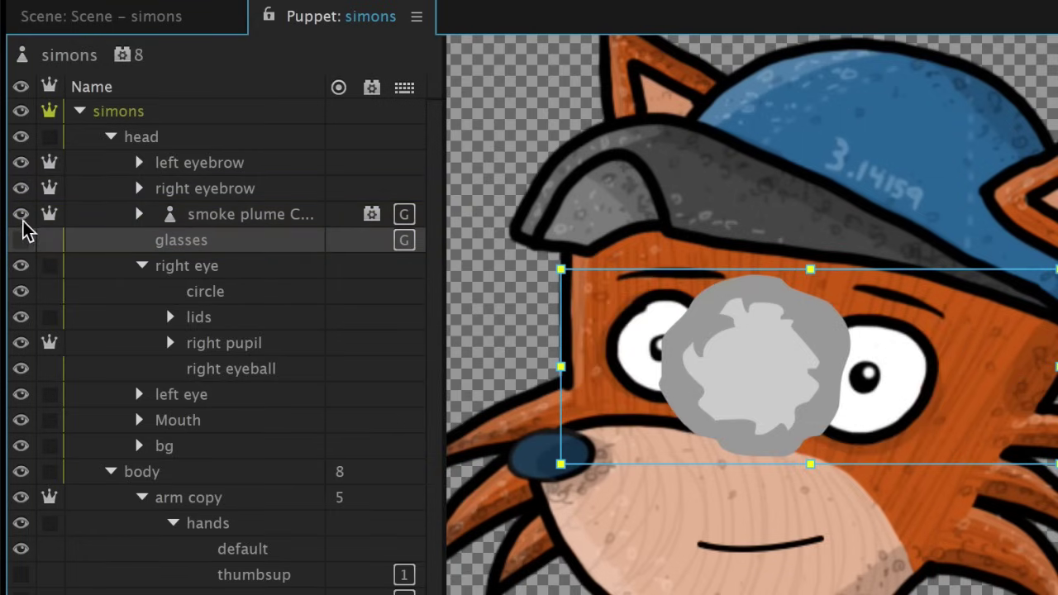
click(21, 216)
click(291, 476)
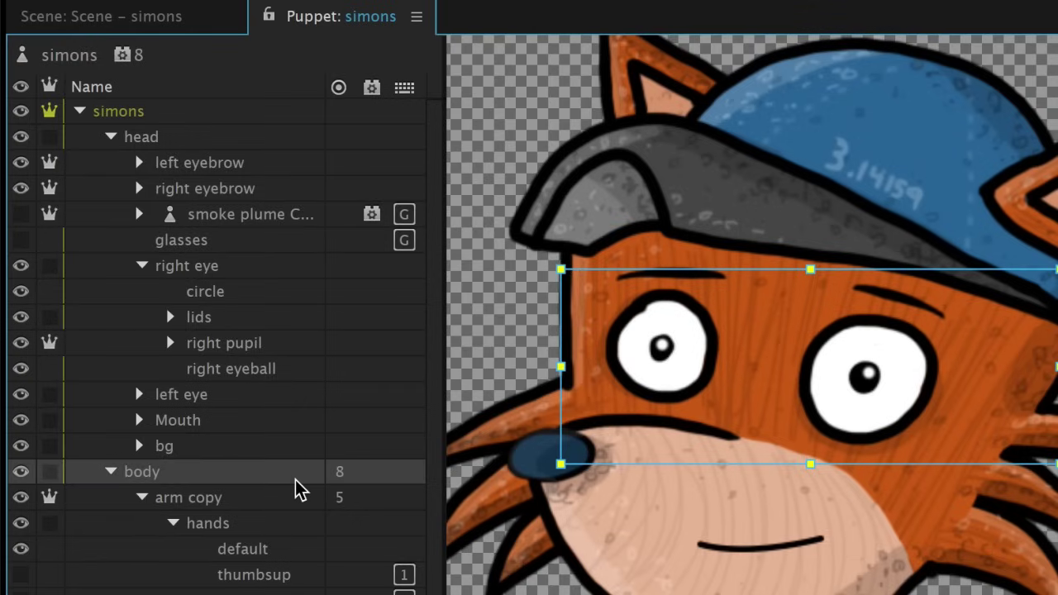